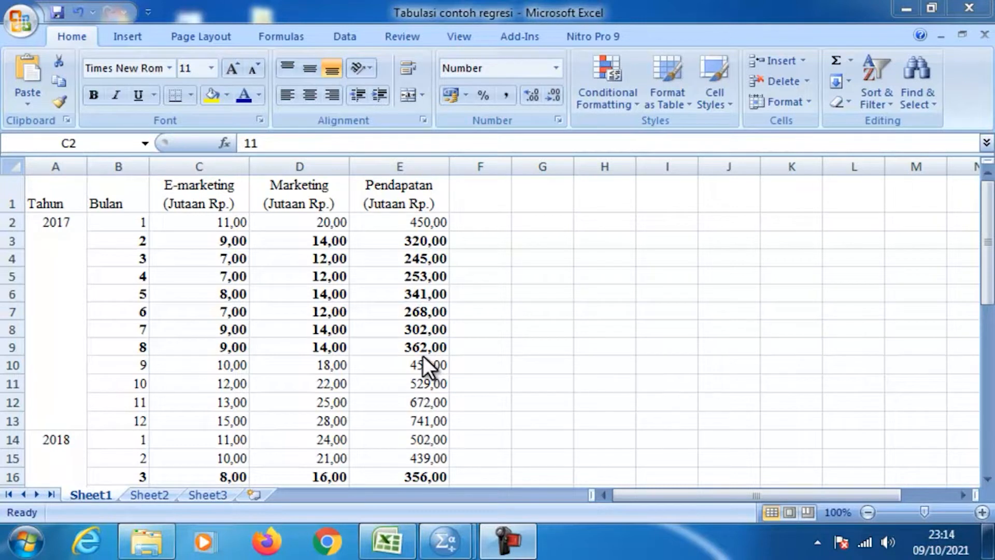
# - Examine the regression table's column headings in row 1, from Tahun and Bulan across to Pendapatan
pyautogui.click(321, 334)
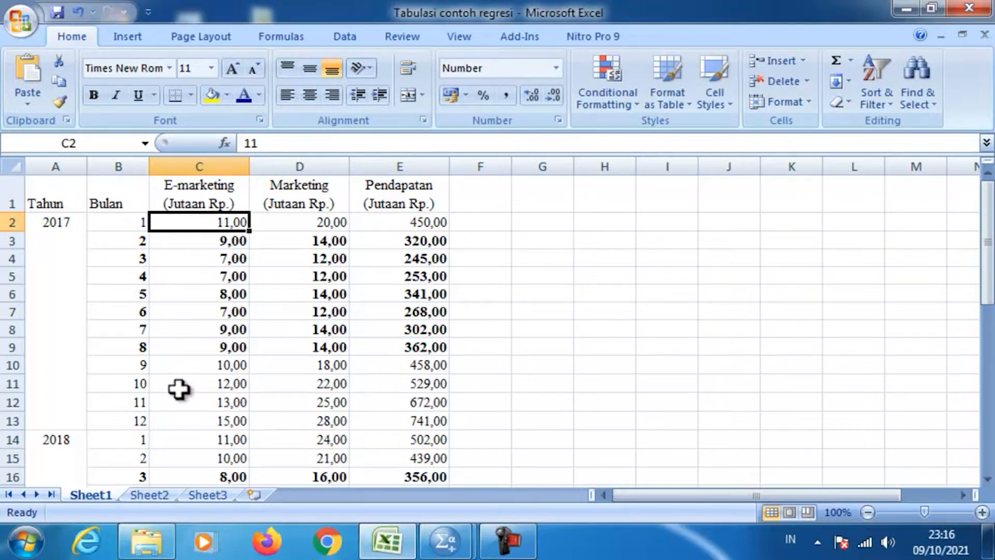
pyautogui.click(122, 365)
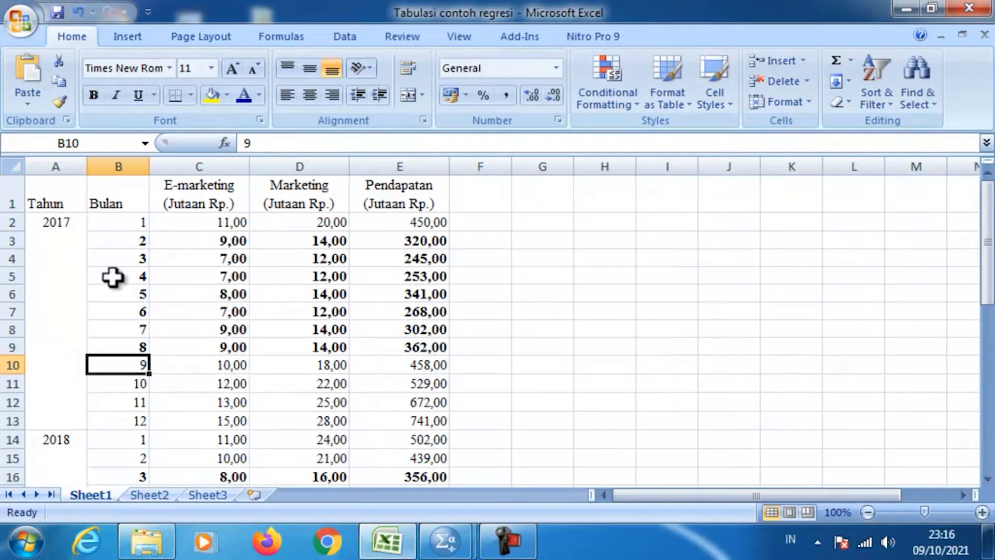
pyautogui.click(102, 202)
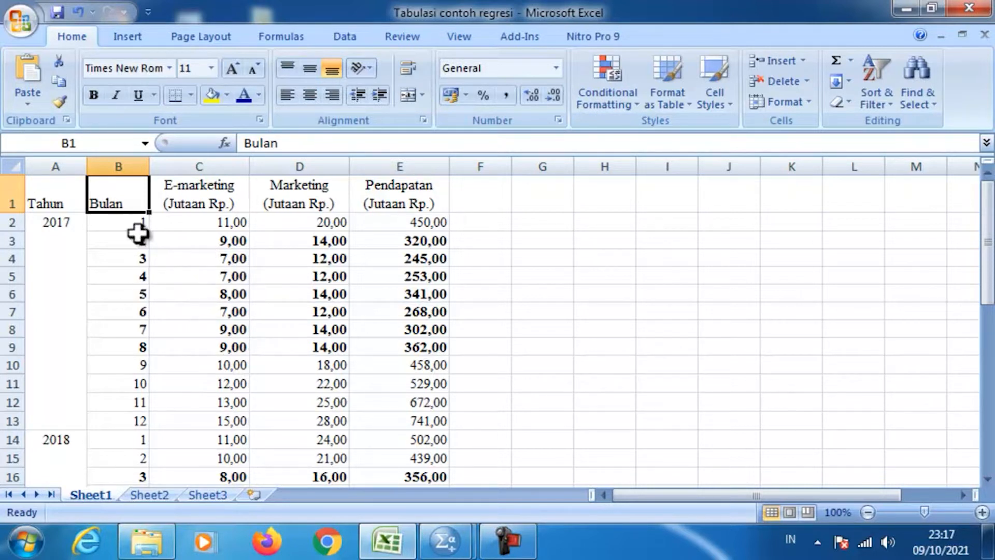
pyautogui.click(53, 198)
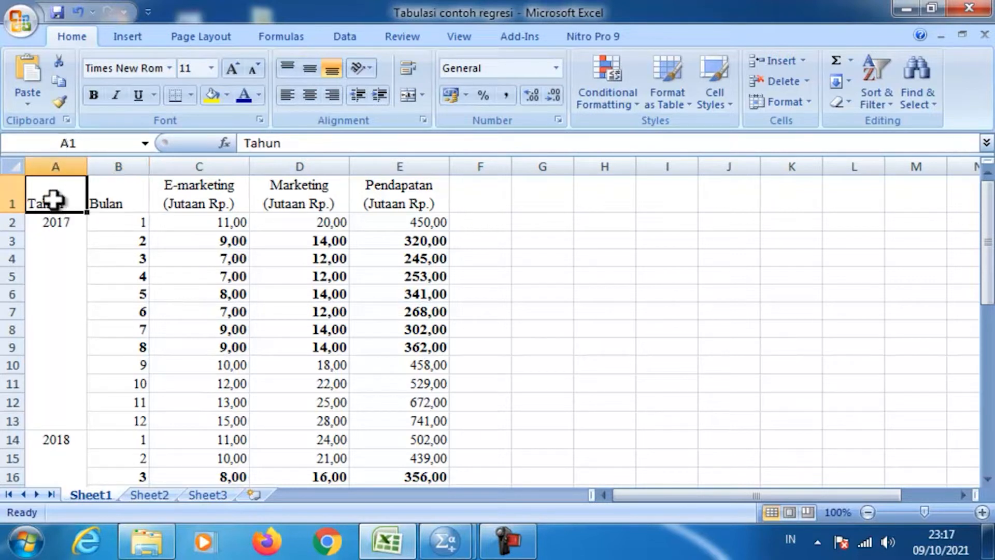
pyautogui.press('Right')
pyautogui.press('Right')
pyautogui.press('Right')
pyautogui.press('Right')
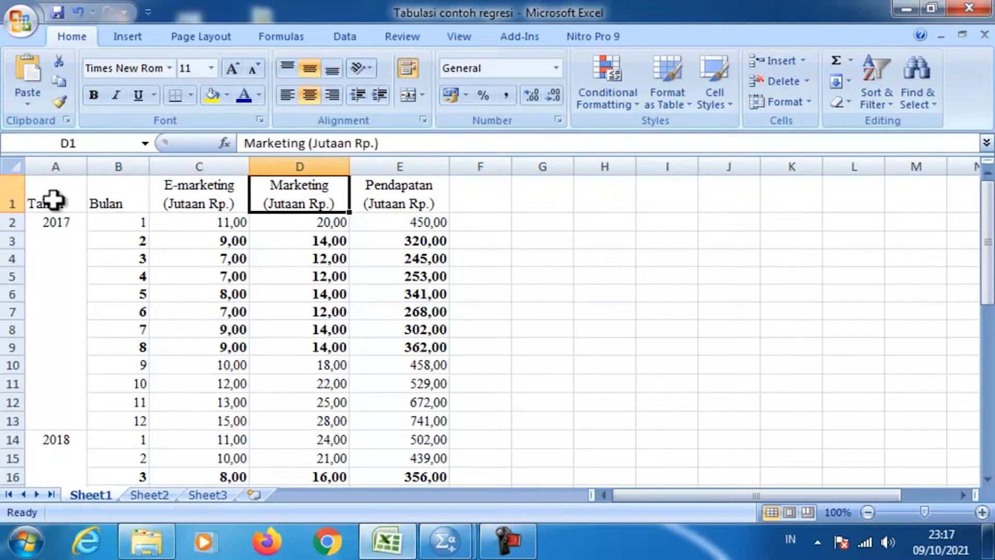
# - Look through the Pendapatan column to the end of the data and return to its heading
pyautogui.press('Down')
pyautogui.press('Down')
pyautogui.press('Down')
pyautogui.press('Down')
pyautogui.press('Down')
pyautogui.press('Down')
pyautogui.press('Down')
pyautogui.press('Down')
pyautogui.press('Down')
pyautogui.press('Down')
pyautogui.press('Down')
pyautogui.press('Down')
pyautogui.press('Down')
pyautogui.press('Down')
pyautogui.press('Down')
pyautogui.press('Down')
pyautogui.press('Down')
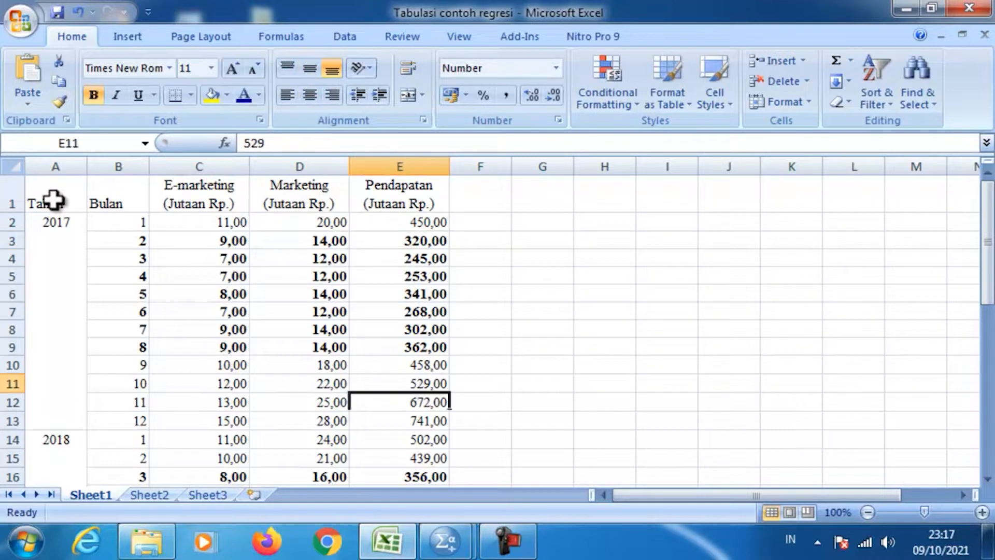
pyautogui.hotkey('ctrl', 'Down')
pyautogui.hotkey('ctrl', 'Up')
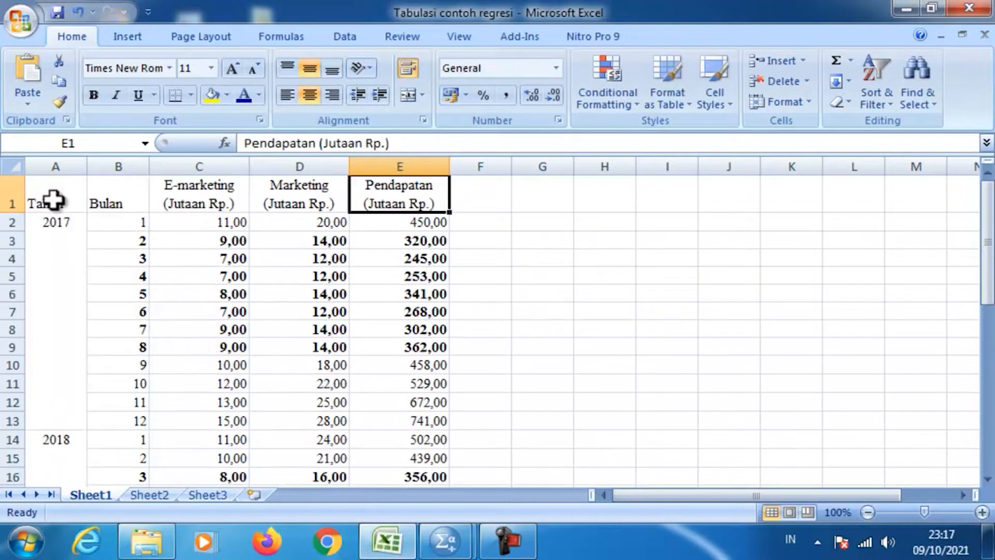
# - Review the headings again from Tahun through E-marketing and Marketing, ending at the first Pendapatan entry
pyautogui.press('Left')
pyautogui.press('Left')
pyautogui.press('Left')
pyautogui.press('Left')
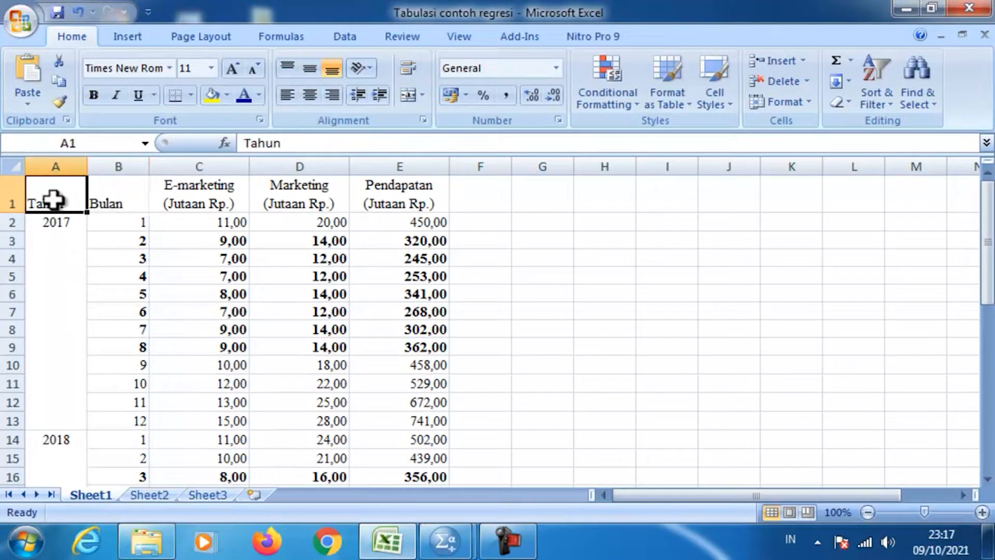
pyautogui.press('Right')
pyautogui.press('Right')
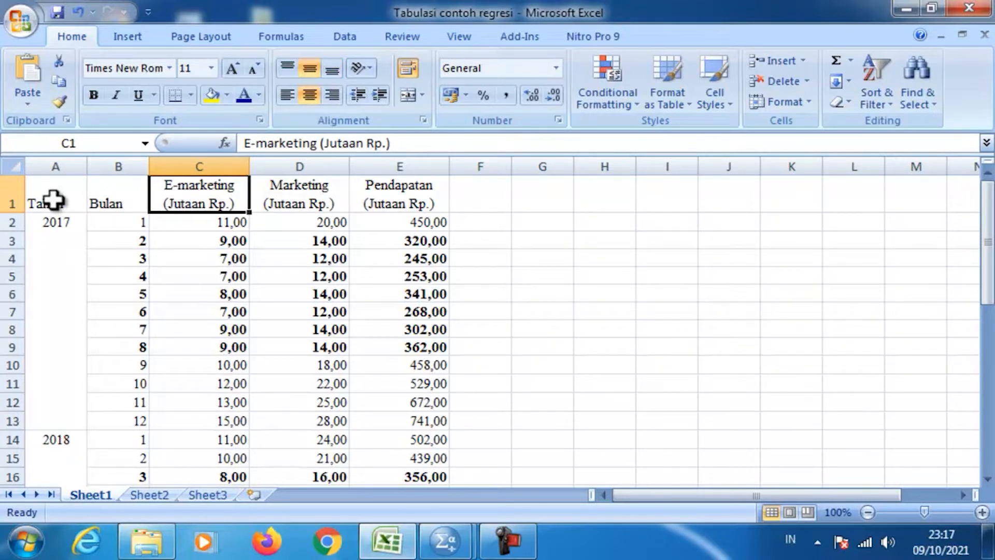
pyautogui.press('Right')
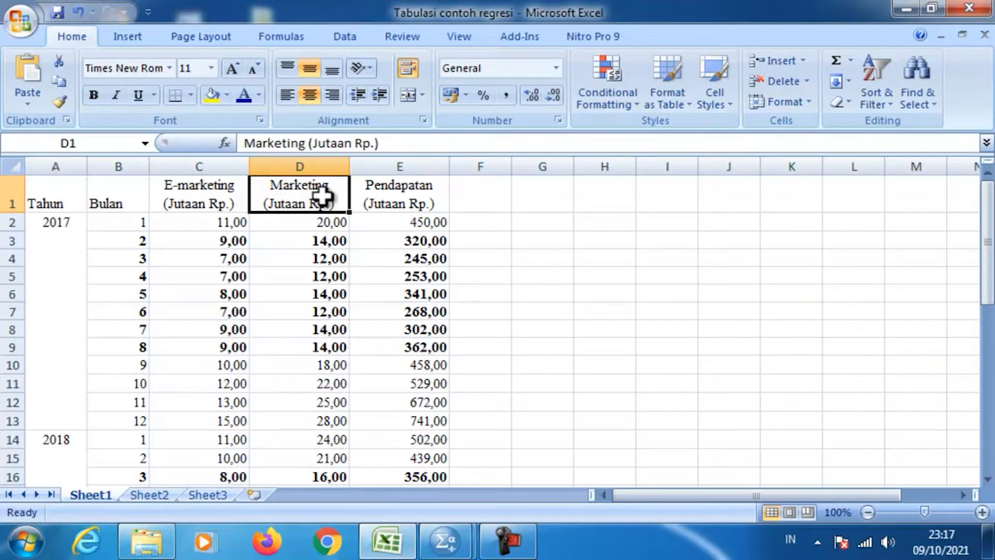
pyautogui.click(413, 220)
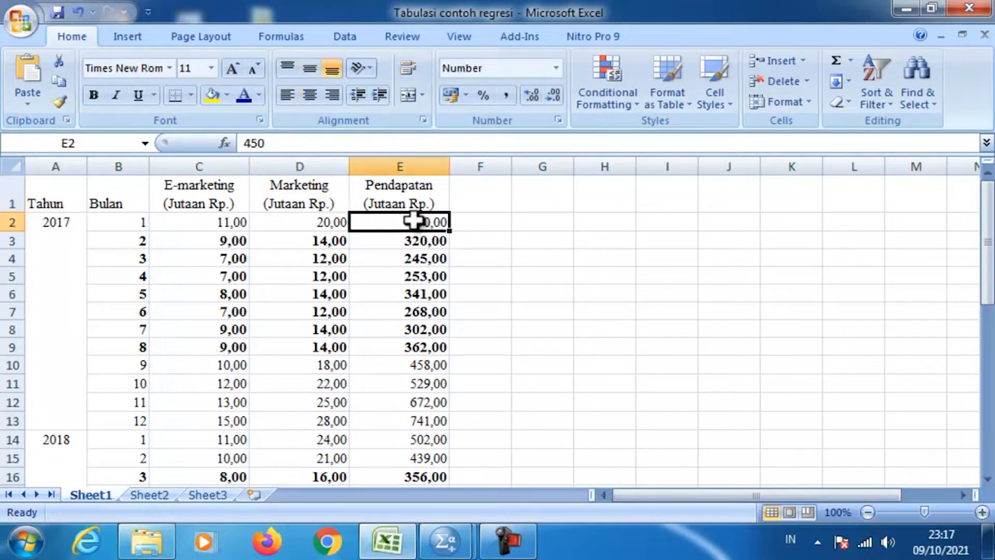
# - Check the year blocks 2017, 2018 and 2019 in the Tahun column and return to its heading
pyautogui.press('Left')
pyautogui.press('Left')
pyautogui.press('Left')
pyautogui.press('Left')
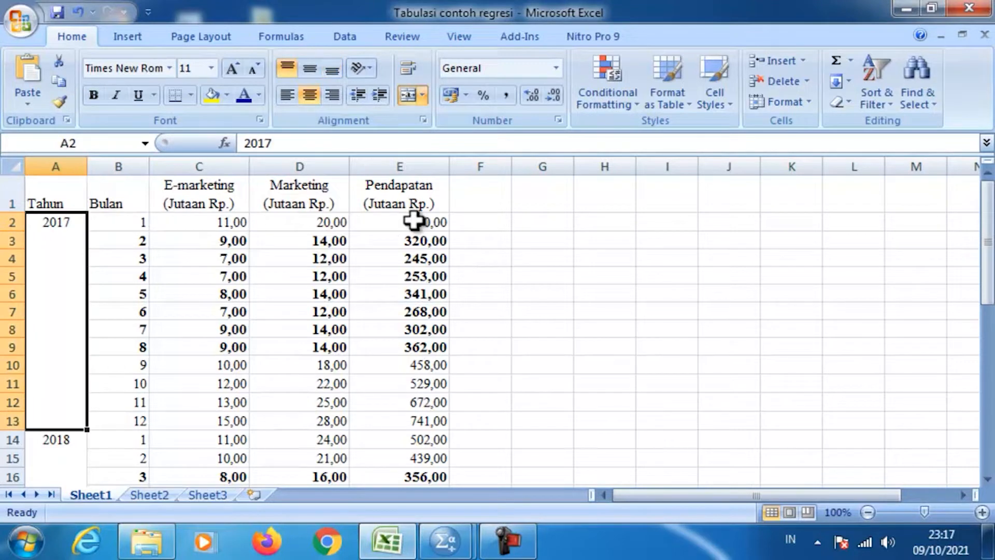
pyautogui.press('Down')
pyautogui.press('Down')
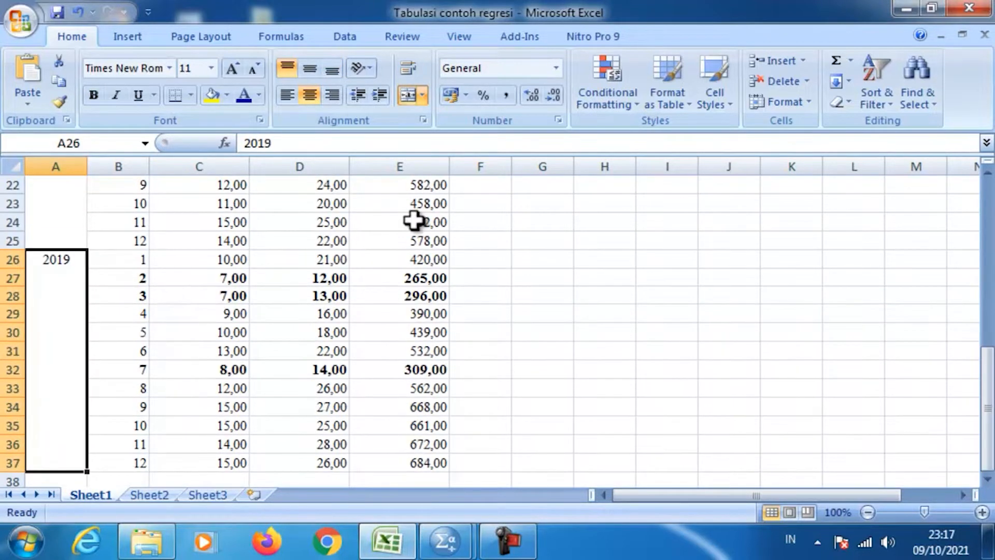
pyautogui.press('Up')
pyautogui.press('Up')
pyautogui.press('Up')
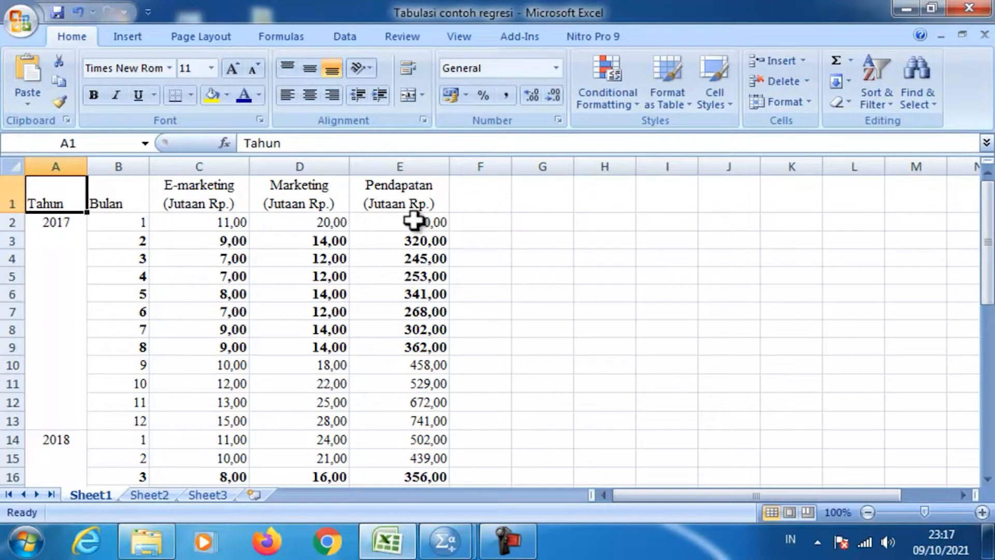
# - Examine the E-marketing, Marketing and Pendapatan entries for month 1 of 2017
pyautogui.press('Right')
pyautogui.press('Right')
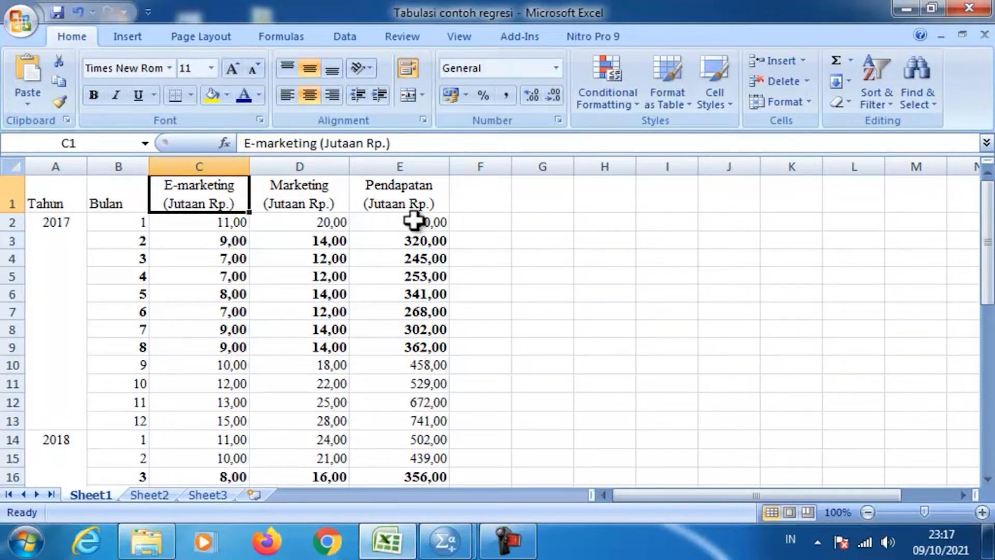
pyautogui.press('Down')
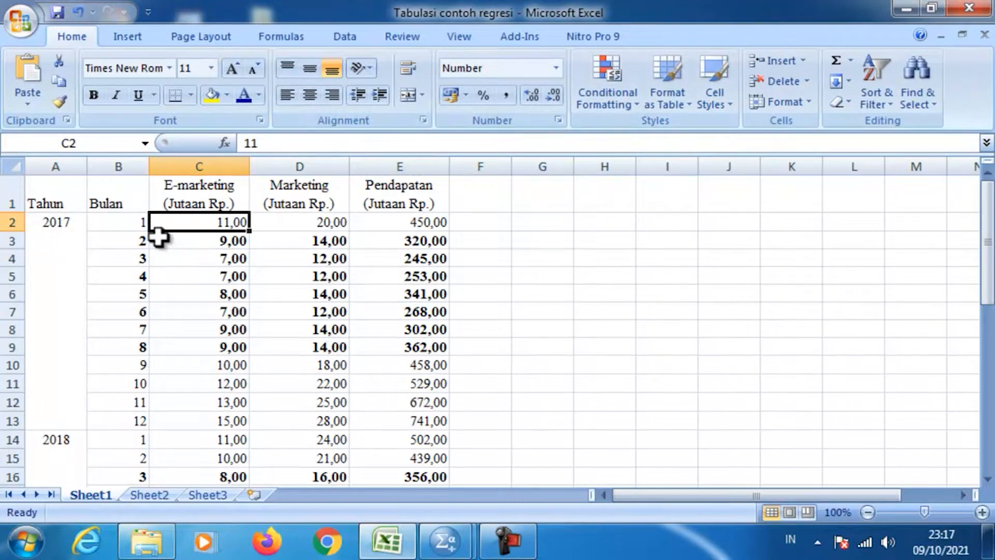
pyautogui.click(123, 219)
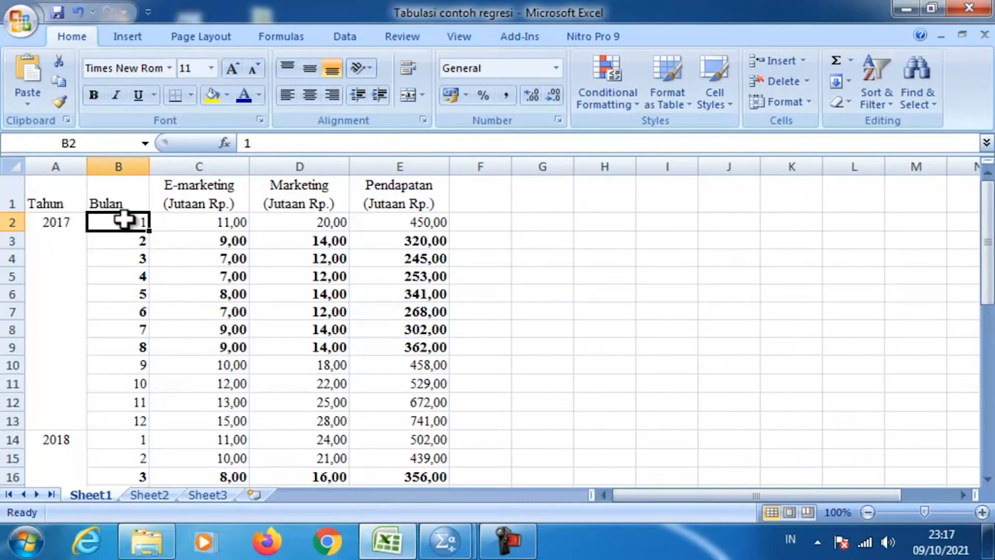
pyautogui.press('Right')
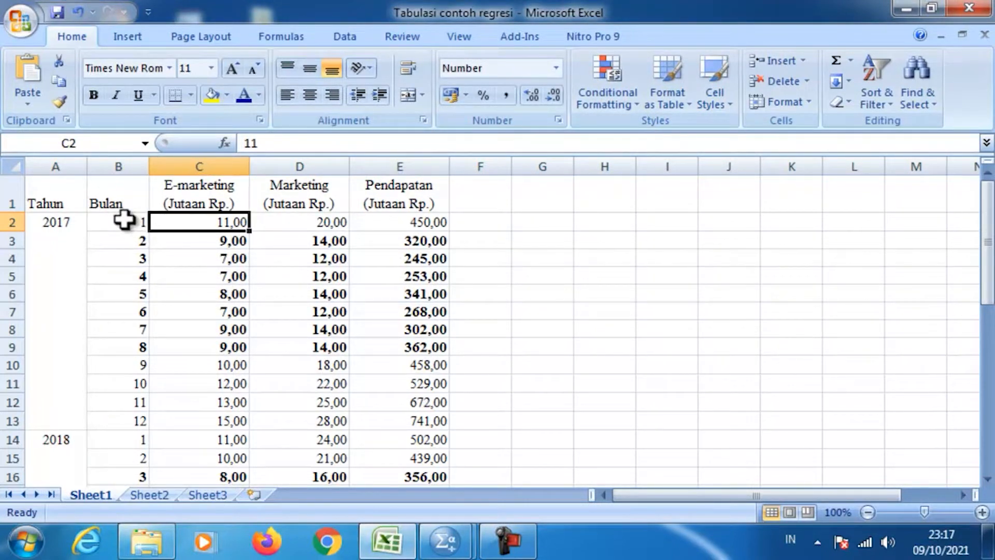
pyautogui.press('Right')
pyautogui.press('Right')
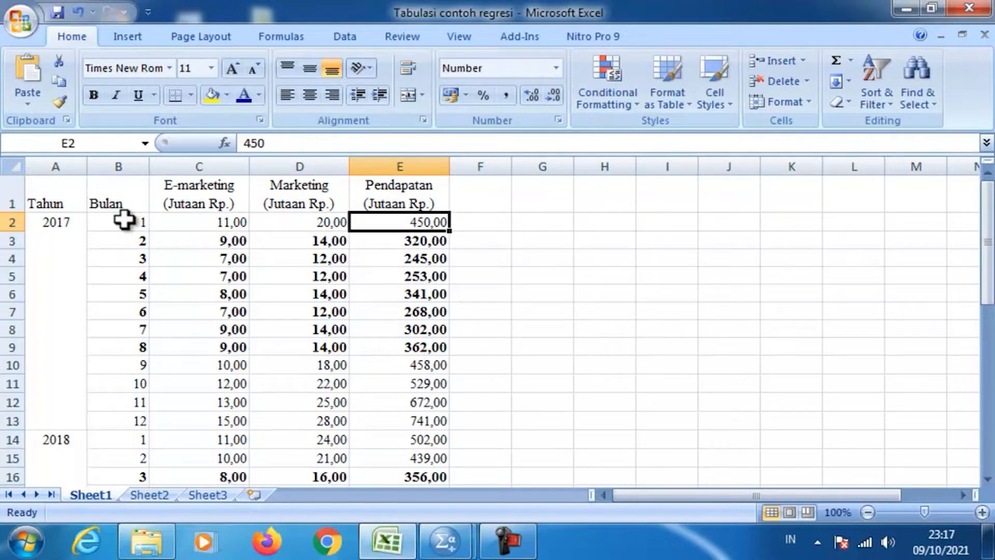
# - Review the monthly Pendapatan figures from 2017 down through late 2019, and return to the start of the table
pyautogui.press('Down')
pyautogui.press('Down')
pyautogui.press('Down')
pyautogui.press('Down')
pyautogui.press('Down')
pyautogui.press('Down')
pyautogui.press('Down')
pyautogui.press('Down')
pyautogui.press('Down')
pyautogui.press('Down')
pyautogui.press('Down')
pyautogui.press('Down')
pyautogui.press('Down')
pyautogui.press('Down')
pyautogui.press('Down')
pyautogui.press('Down')
pyautogui.press('Down')
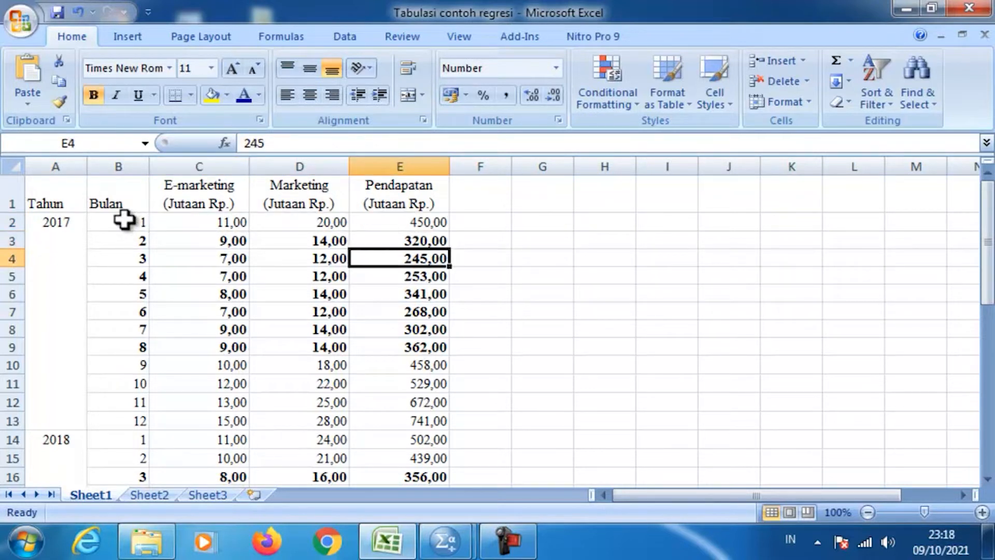
pyautogui.press('Down')
pyautogui.press('Down')
pyautogui.press('Down')
pyautogui.press('Down')
pyautogui.press('Down')
pyautogui.press('Down')
pyautogui.press('Down')
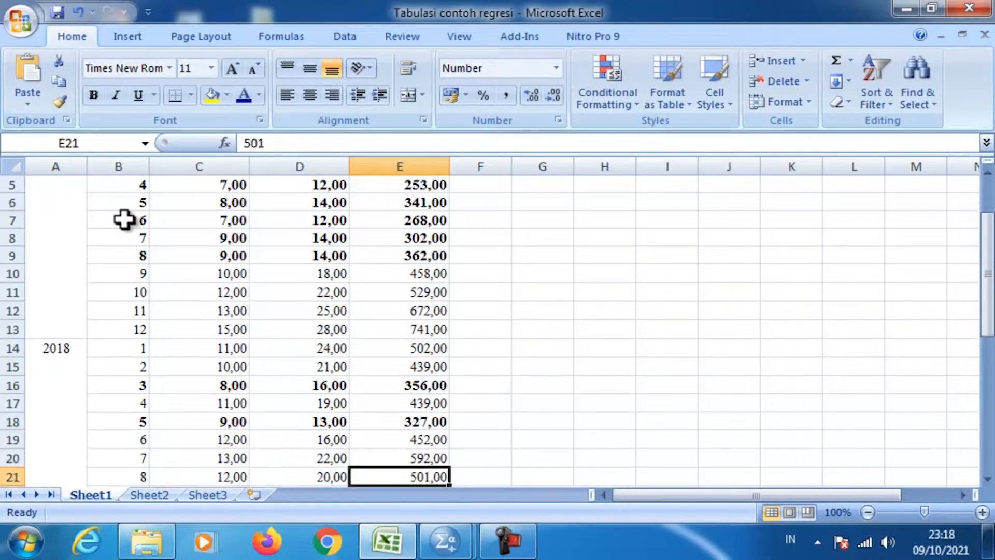
pyautogui.press('Down')
pyautogui.press('Down')
pyautogui.press('Down')
pyautogui.press('Down')
pyautogui.press('Down')
pyautogui.press('Down')
pyautogui.press('Down')
pyautogui.press('Down')
pyautogui.press('Down')
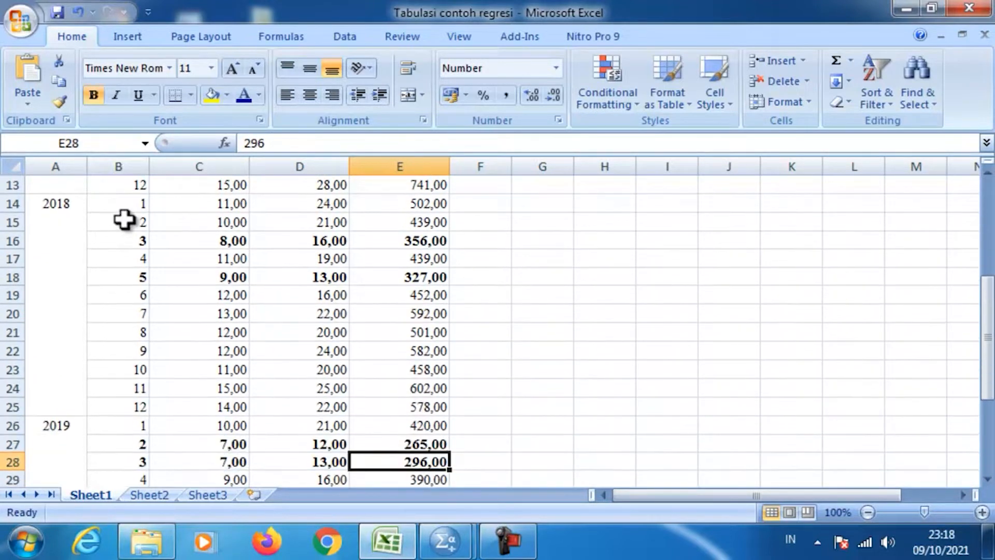
pyautogui.press('Down')
pyautogui.press('Down')
pyautogui.press('Down')
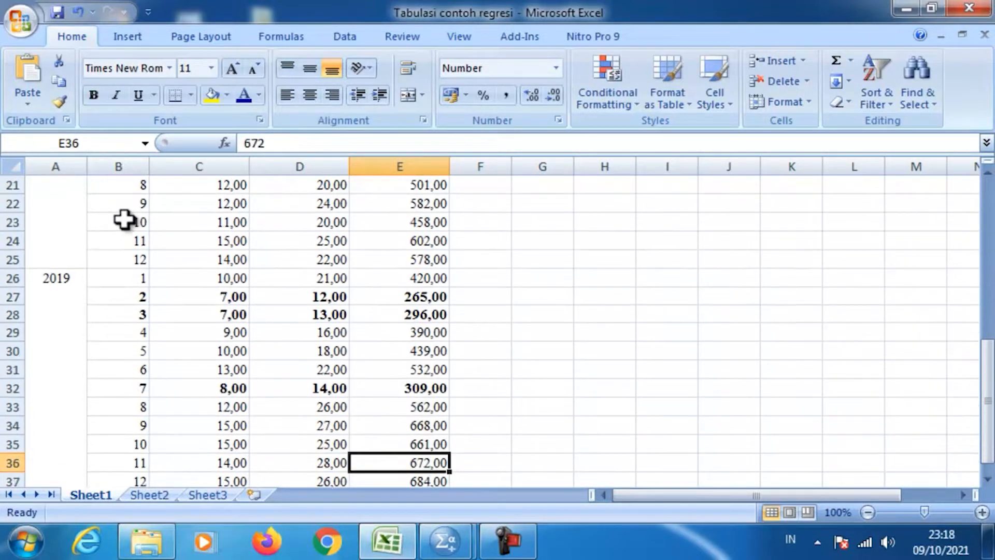
pyautogui.press('Up')
pyautogui.press('Up')
pyautogui.press('Up')
pyautogui.press('Up')
pyautogui.press('Up')
pyautogui.press('Up')
pyautogui.press('Up')
pyautogui.press('Up')
pyautogui.press('Up')
pyautogui.press('Up')
pyautogui.press('Up')
pyautogui.press('Up')
pyautogui.press('Up')
pyautogui.press('Up')
pyautogui.press('Up')
pyautogui.press('Up')
pyautogui.press('Up')
pyautogui.press('Up')
pyautogui.press('Up')
pyautogui.press('Up')
pyautogui.press('Up')
pyautogui.press('Up')
pyautogui.press('Up')
pyautogui.press('Up')
pyautogui.press('Up')
pyautogui.press('Up')
pyautogui.press('Up')
pyautogui.press('Up')
pyautogui.press('Up')
pyautogui.press('Up')
pyautogui.press('Up')
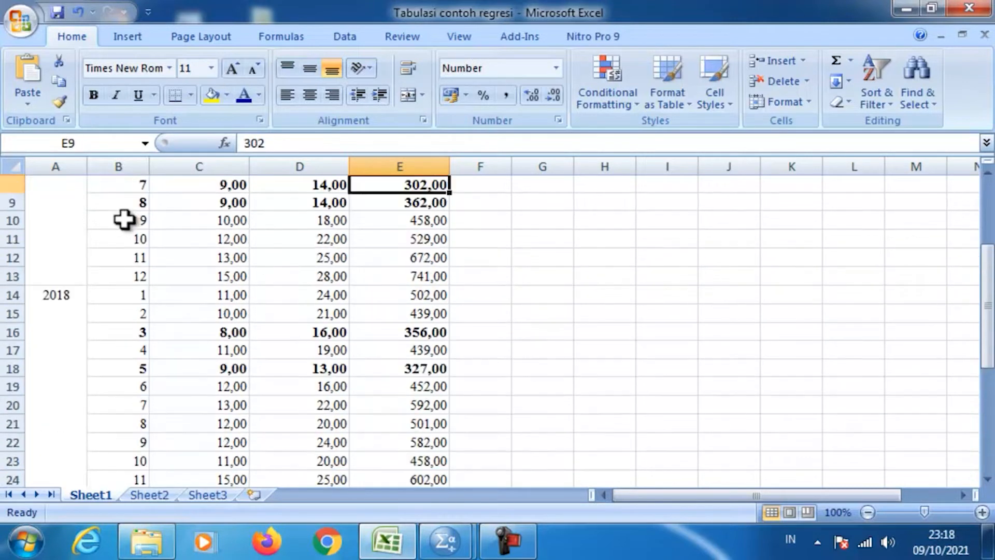
# - Examine the month 2 row of 2017, comparing its E-marketing and Marketing costs with its Pendapatan
pyautogui.press('Down')
pyautogui.press('Down')
pyautogui.press('Left')
pyautogui.press('Left')
pyautogui.press('Left')
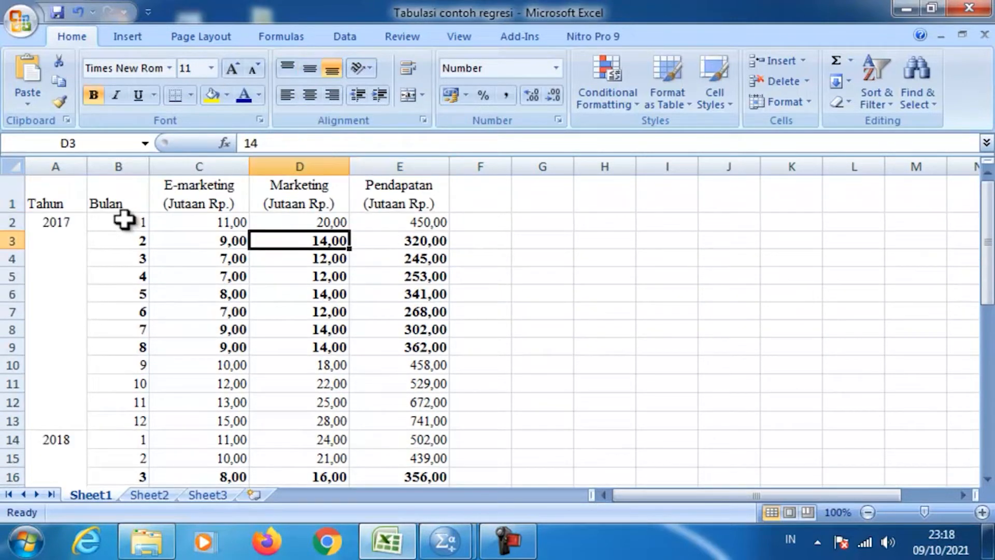
pyautogui.hotkey('shift', 'Right')
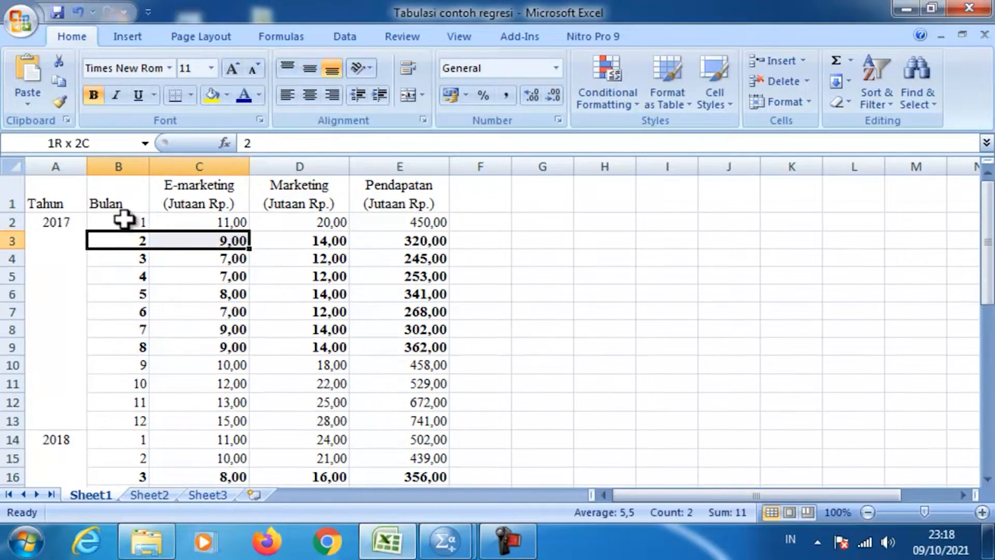
pyautogui.hotkey('shift', 'Right')
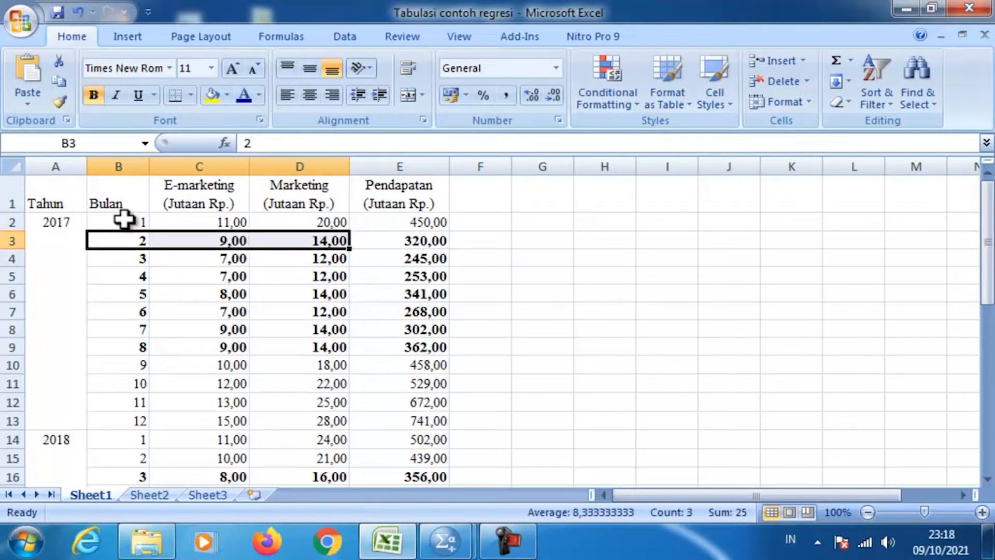
pyautogui.press('Right')
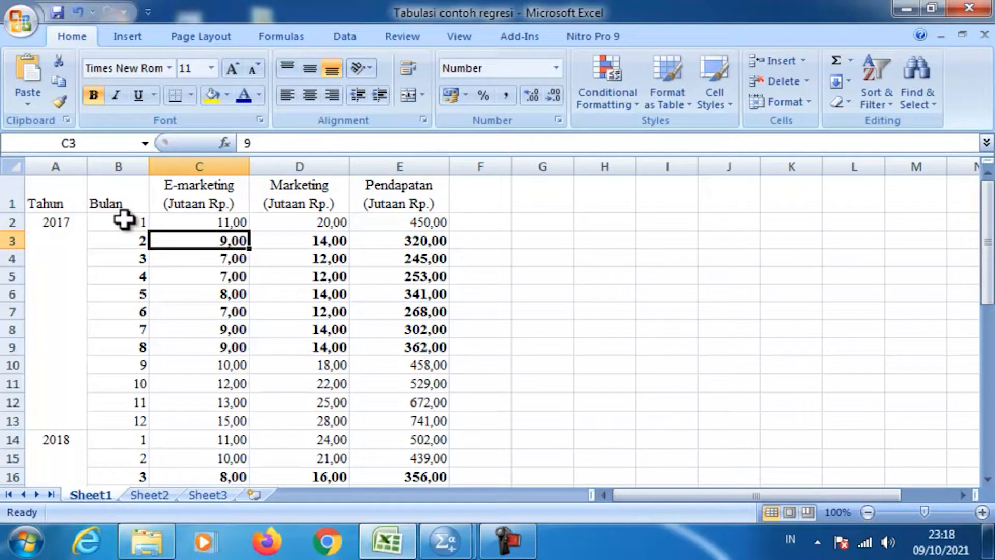
pyautogui.hotkey('shift', 'Right')
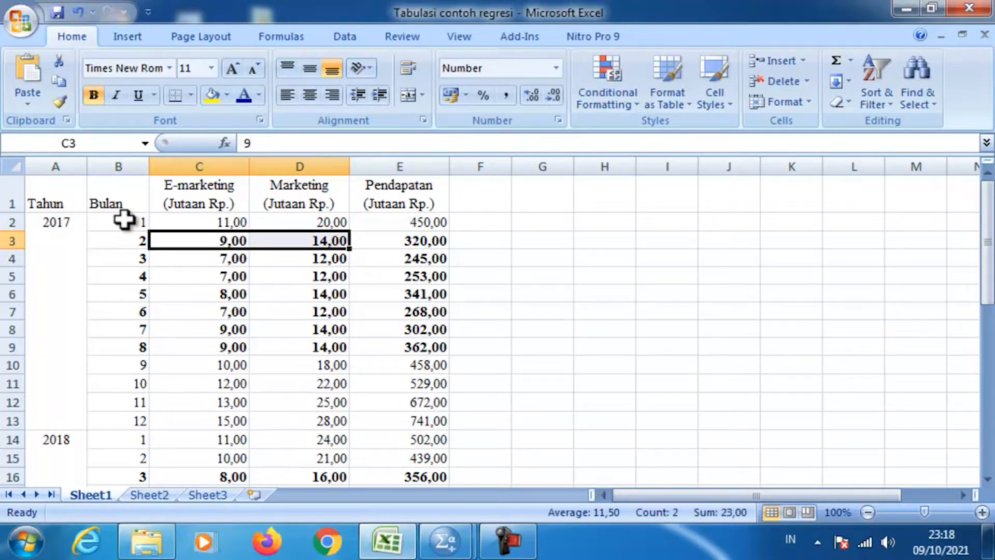
pyautogui.press('Right')
pyautogui.press('Right')
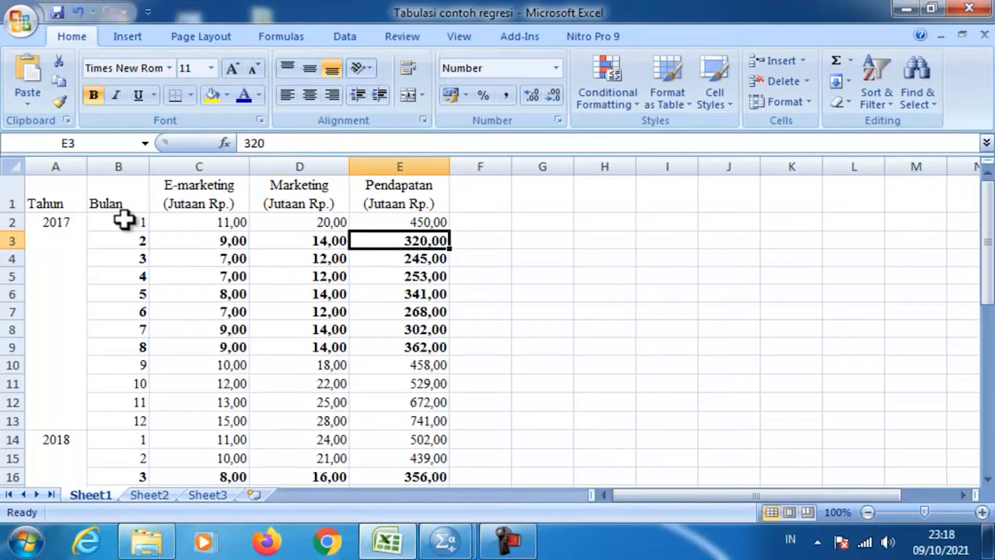
# - Review the Pendapatan figures from month 2 of 2017 down through late 2019, and return to the month 2 row of 2017
pyautogui.press('Down')
pyautogui.press('Down')
pyautogui.press('Down')
pyautogui.press('Down')
pyautogui.press('Down')
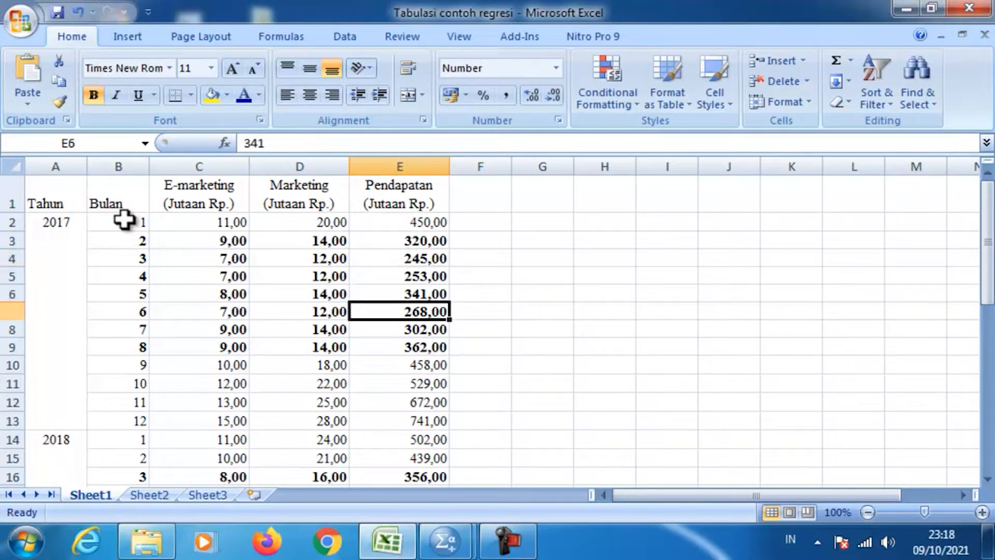
pyautogui.press('Down')
pyautogui.press('Down')
pyautogui.press('Down')
pyautogui.press('Down')
pyautogui.press('Down')
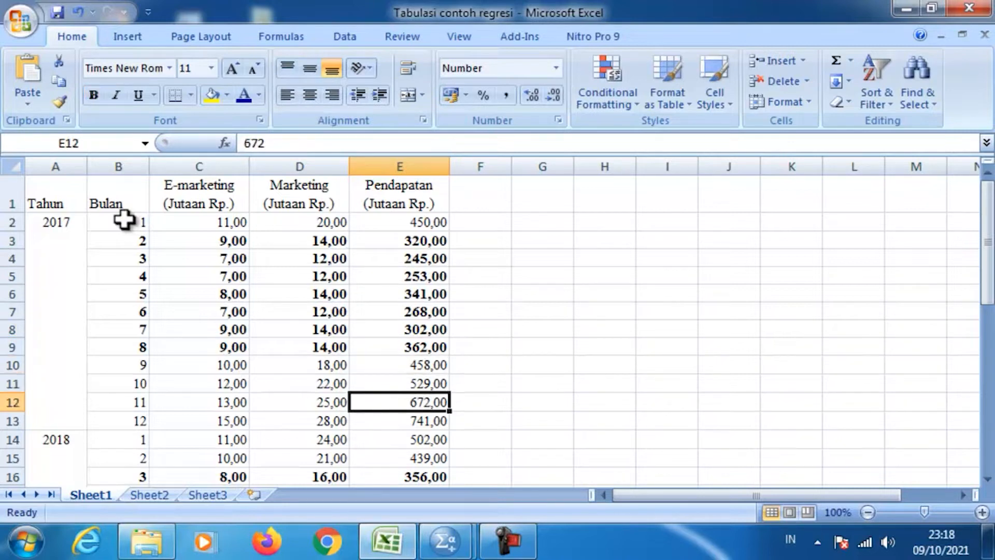
pyautogui.press('Down')
pyautogui.press('Down')
pyautogui.press('Down')
pyautogui.press('Down')
pyautogui.press('Down')
pyautogui.press('Down')
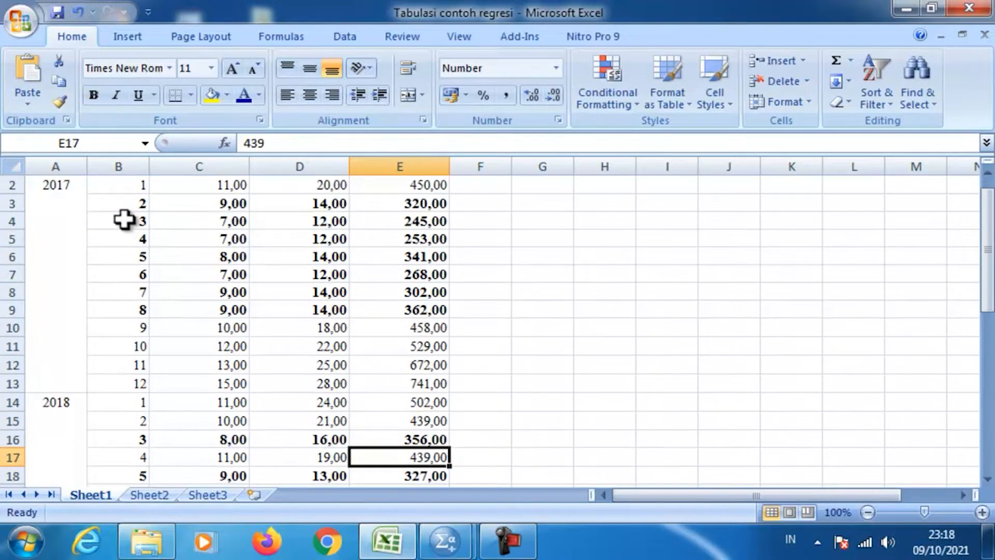
pyautogui.press('Down')
pyautogui.press('Down')
pyautogui.press('Down')
pyautogui.press('Down')
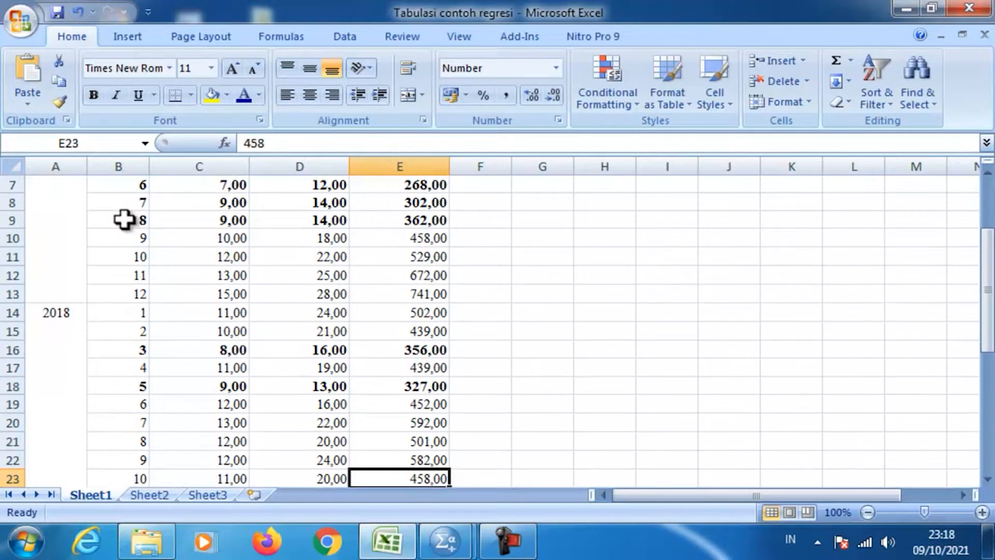
pyautogui.press('Down')
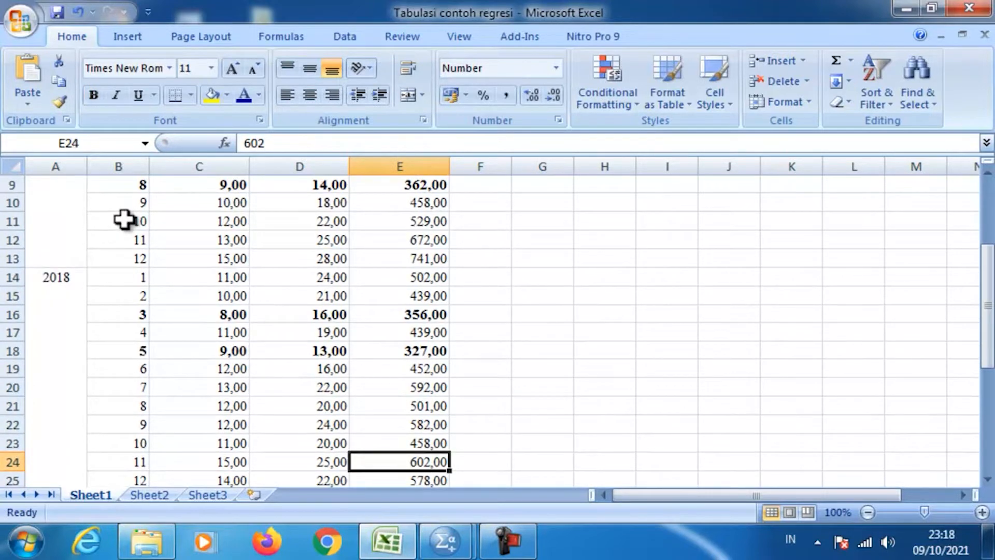
pyautogui.press('Down')
pyautogui.press('Down')
pyautogui.press('Down')
pyautogui.press('Down')
pyautogui.press('Down')
pyautogui.press('Down')
pyautogui.press('Down')
pyautogui.press('Down')
pyautogui.press('Down')
pyautogui.press('Down')
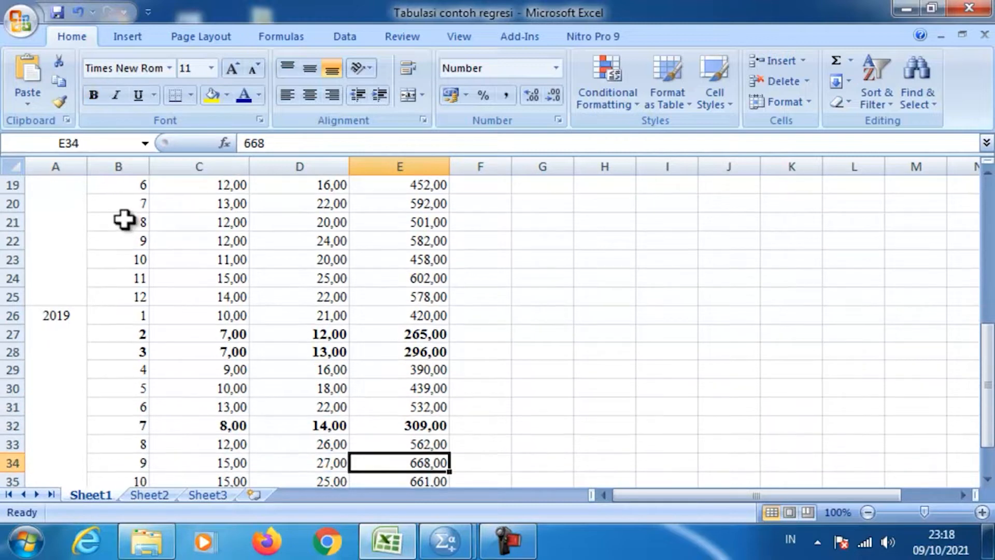
pyautogui.press('Down')
pyautogui.press('Down')
pyautogui.press('Down')
pyautogui.press('Up')
pyautogui.press('Up')
pyautogui.press('Up')
pyautogui.press('Up')
pyautogui.press('Up')
pyautogui.press('Up')
pyautogui.press('Up')
pyautogui.press('Up')
pyautogui.press('Up')
pyautogui.press('Up')
pyautogui.press('Up')
pyautogui.press('Up')
pyautogui.press('Up')
pyautogui.press('Up')
pyautogui.press('Up')
pyautogui.press('Up')
pyautogui.press('Up')
pyautogui.press('Up')
pyautogui.press('Up')
pyautogui.press('Up')
pyautogui.press('Down')
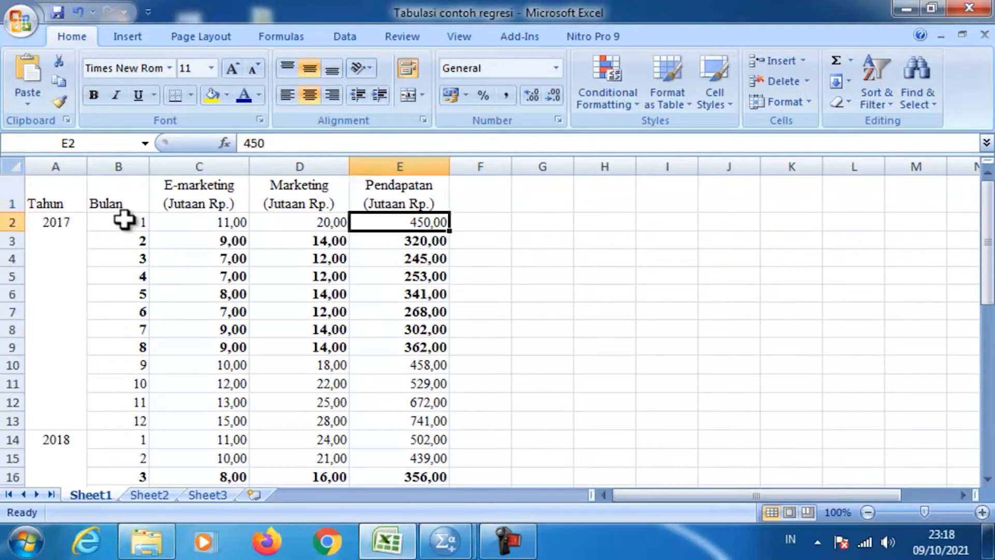
pyautogui.press('Down')
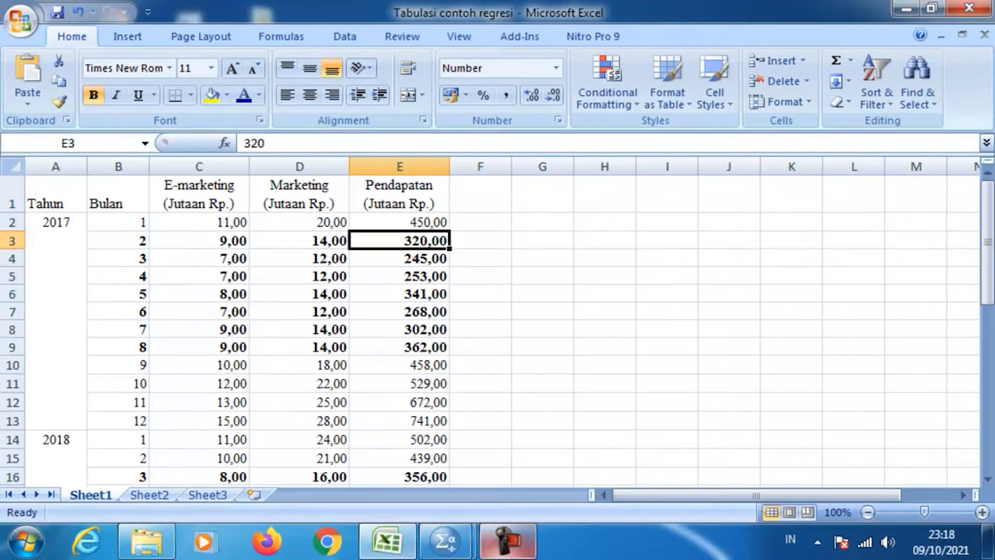
# - Switch to SPSS and check the ANOVA and Coefficients output, and the X1, X2 and Y data in Input contoh regresi 3.sav
pyautogui.moveTo(445, 542)
pyautogui.click(397, 459)
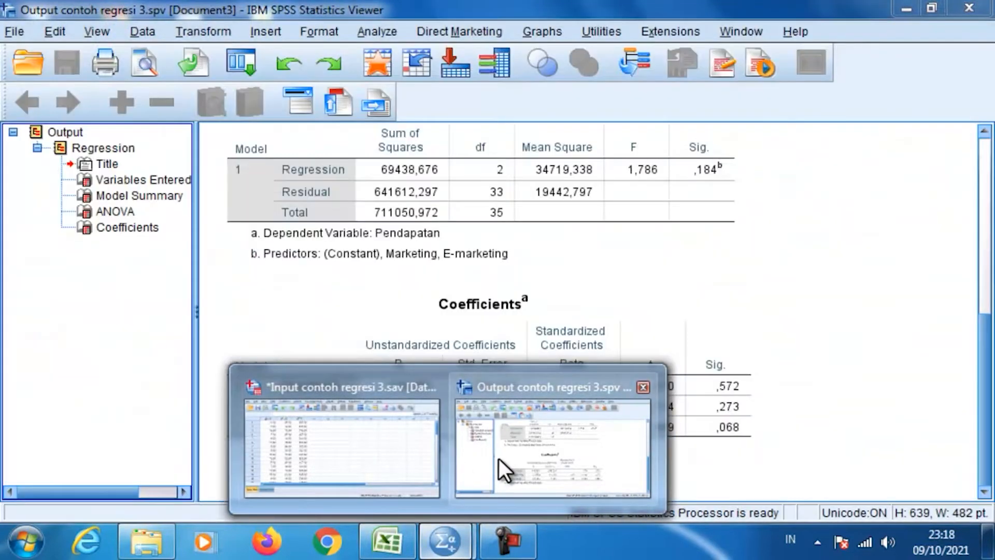
pyautogui.click(498, 458)
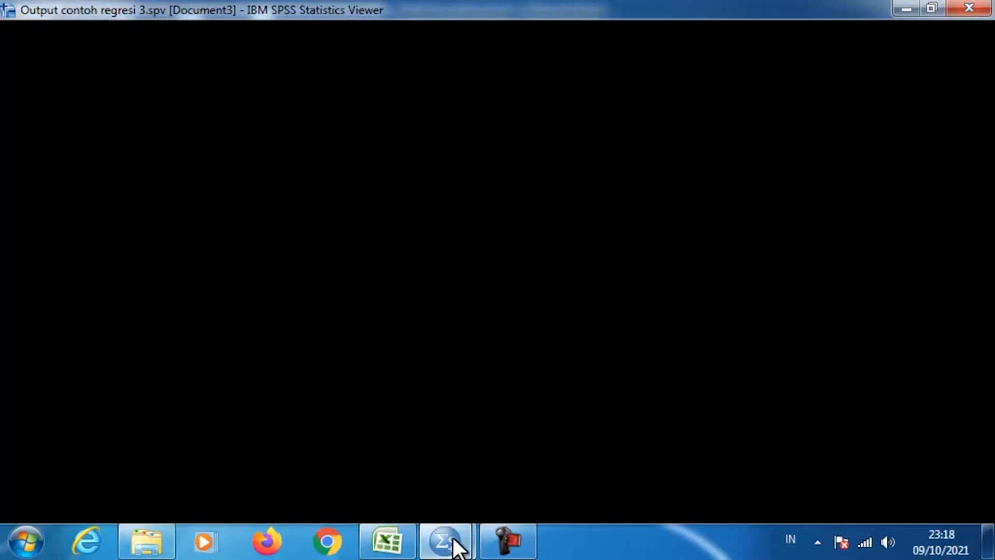
pyautogui.moveTo(454, 538)
pyautogui.click(369, 434)
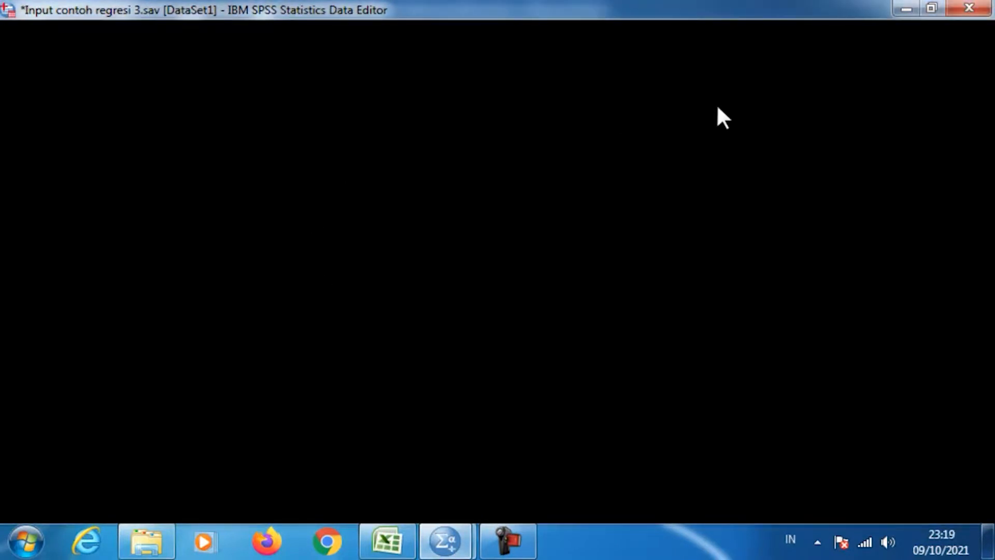
pyautogui.click(903, 7)
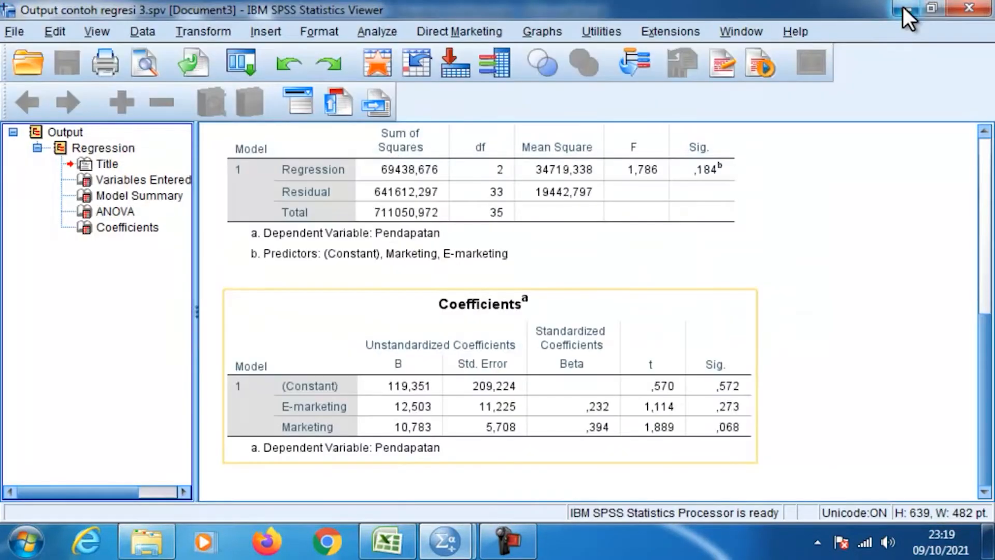
pyautogui.click(502, 254)
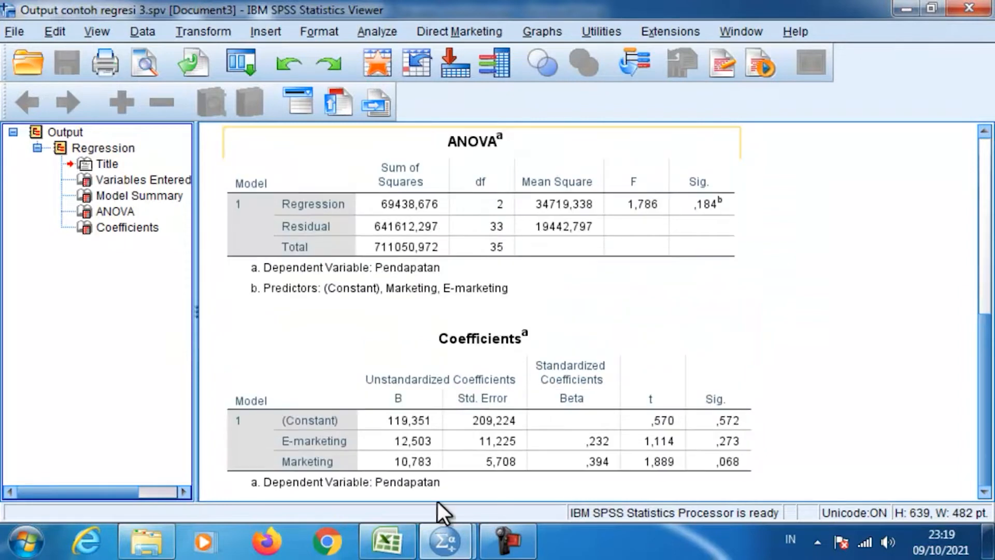
pyautogui.moveTo(451, 545)
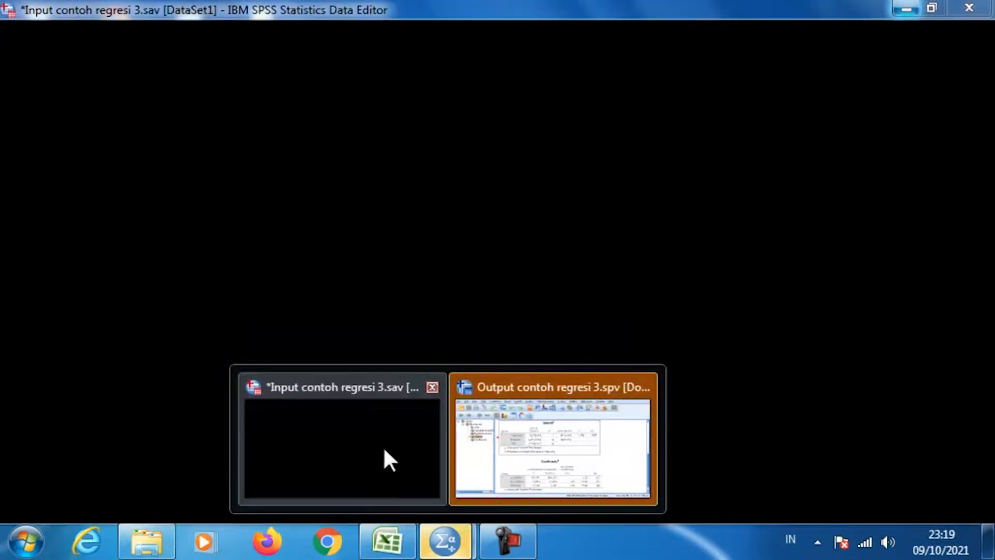
pyautogui.click(384, 450)
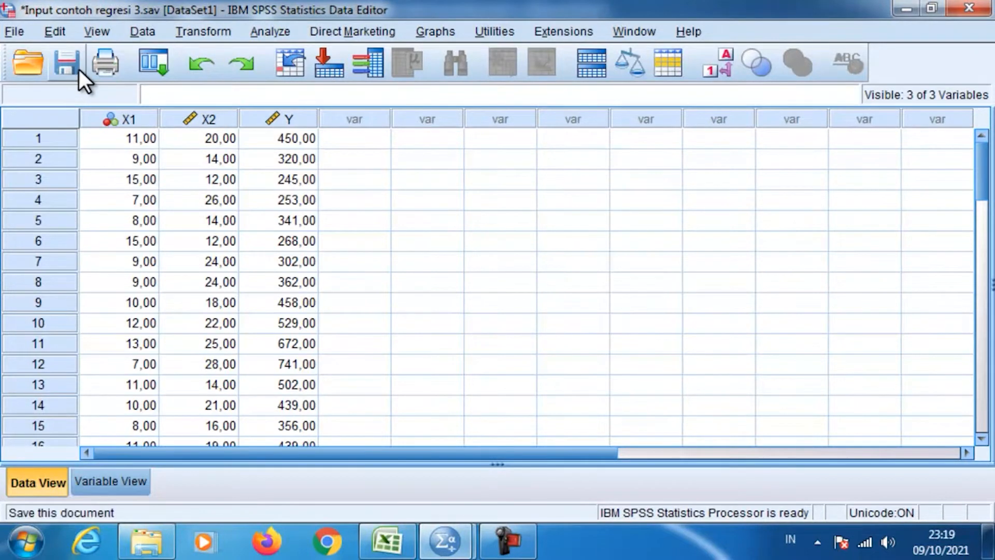
# - Switch to Excel and copy all E-marketing, Marketing and Pendapatan values from C2 to E37
pyautogui.click(383, 537)
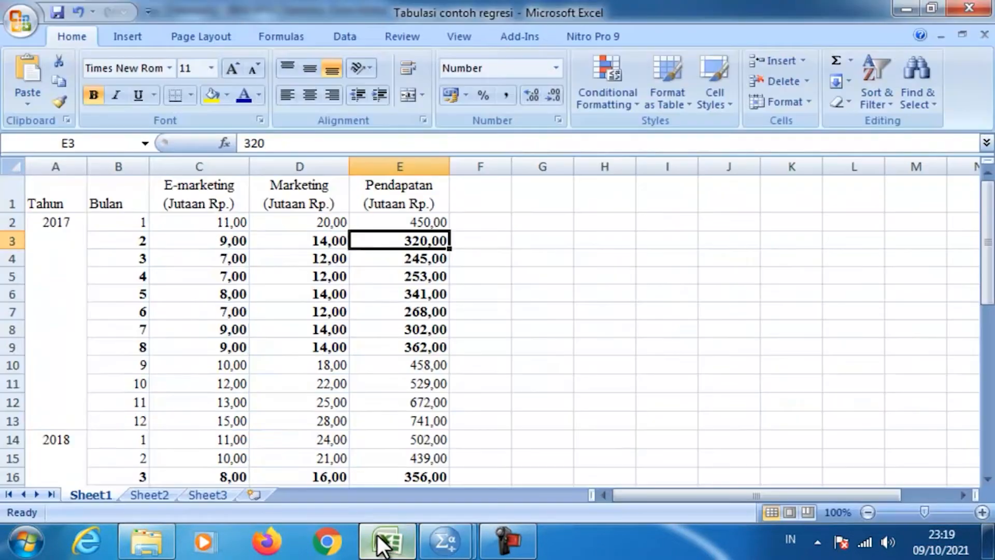
pyautogui.click(217, 224)
pyautogui.hotkey('ctrl', 'shift', 'Right')
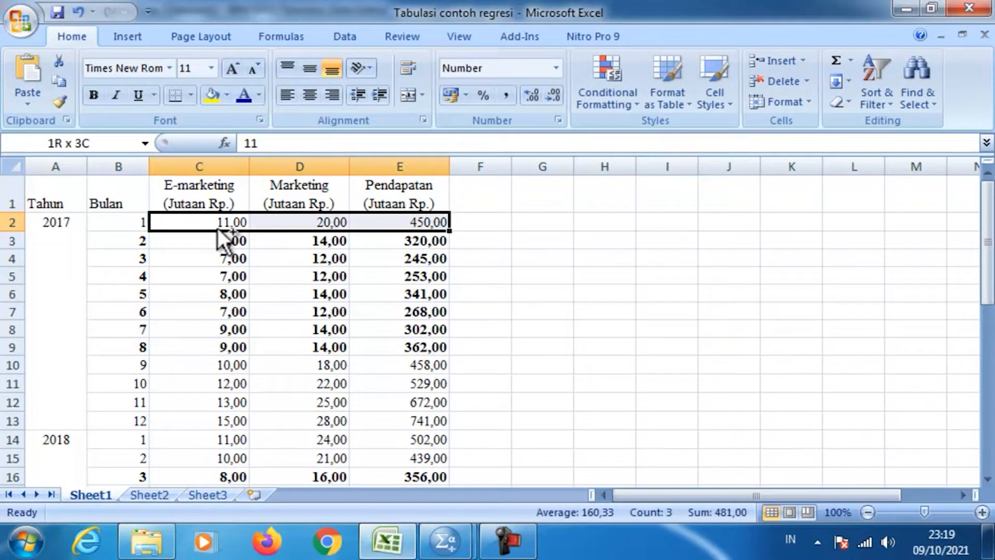
pyautogui.hotkey('ctrl', 'shift', 'Down')
pyautogui.hotkey('ctrl', 'c')
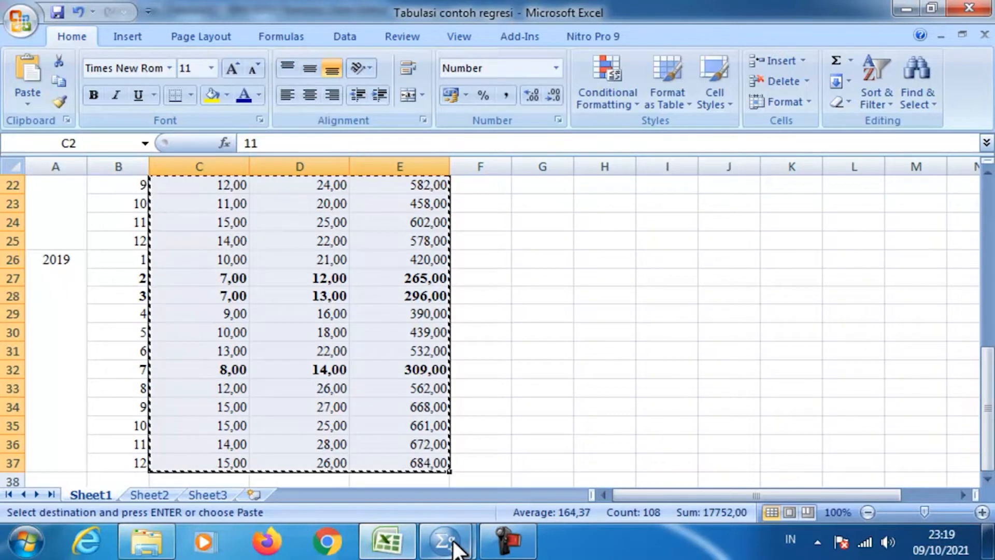
# - Switch to the SPSS Data Editor and paste the copied values over X1, X2 and Y, starting at case 1 of X1
pyautogui.moveTo(444, 537)
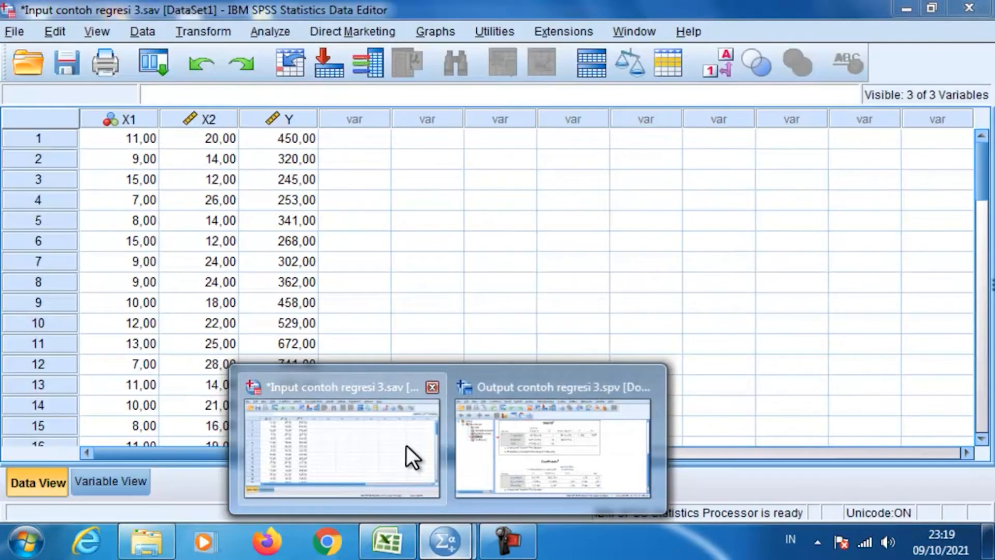
pyautogui.click(408, 452)
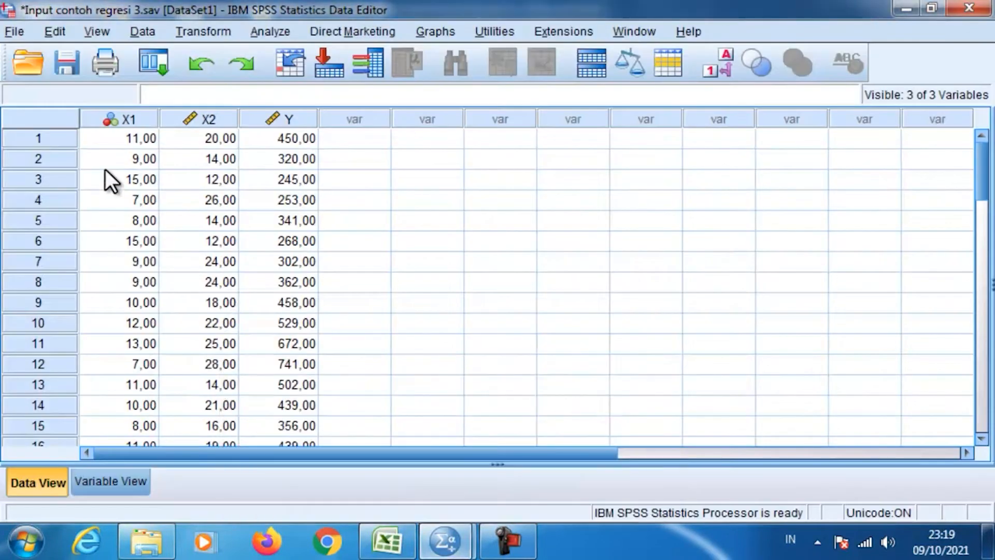
pyautogui.click(116, 144)
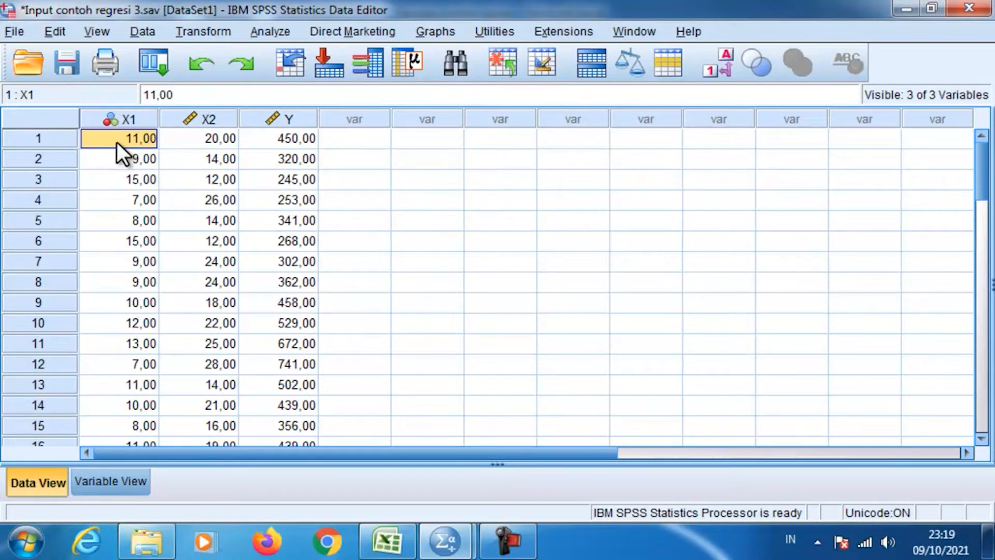
pyautogui.rightClick(116, 142)
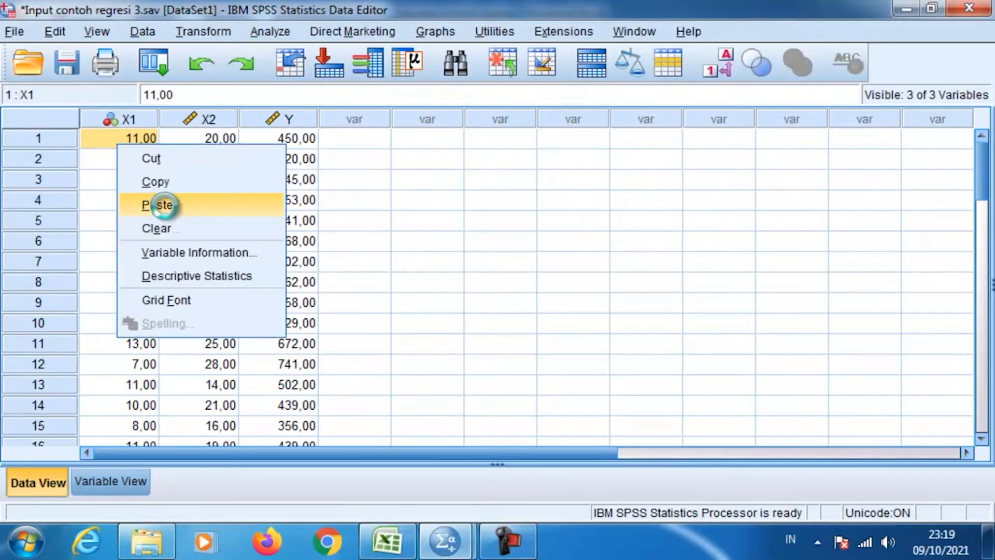
pyautogui.click(164, 206)
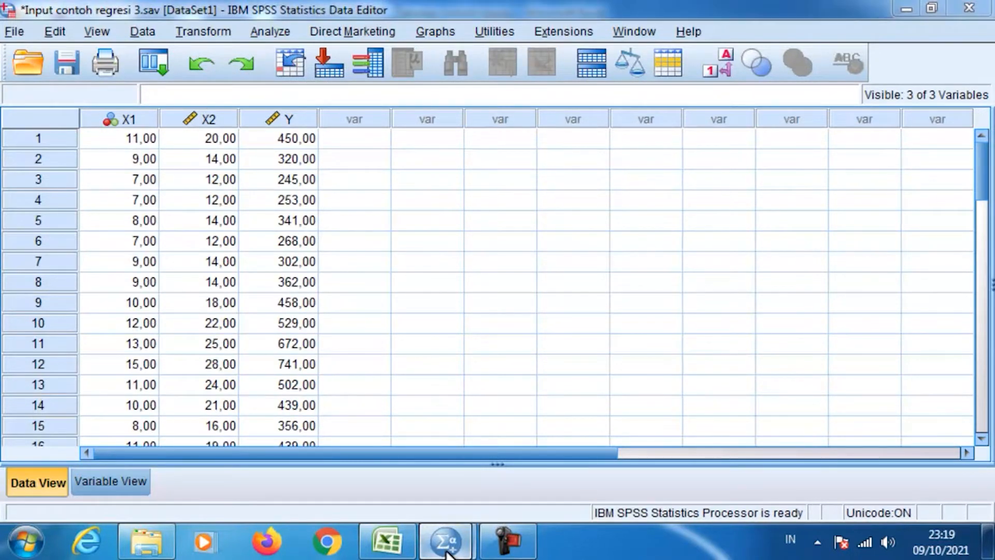
# - Delete all the old regression results from the Output contoh regresi 3.spv viewer
pyautogui.moveTo(446, 553)
pyautogui.click(488, 459)
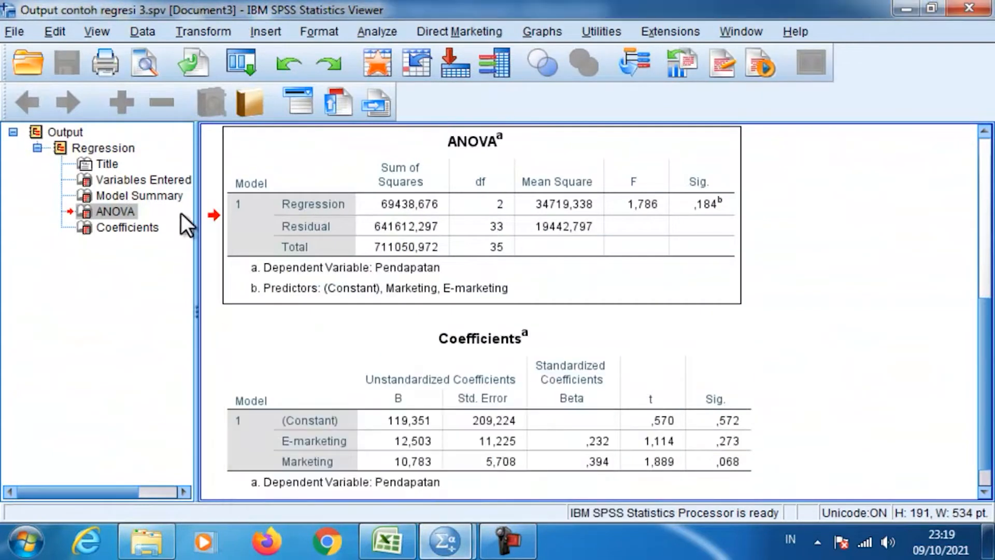
pyautogui.click(70, 135)
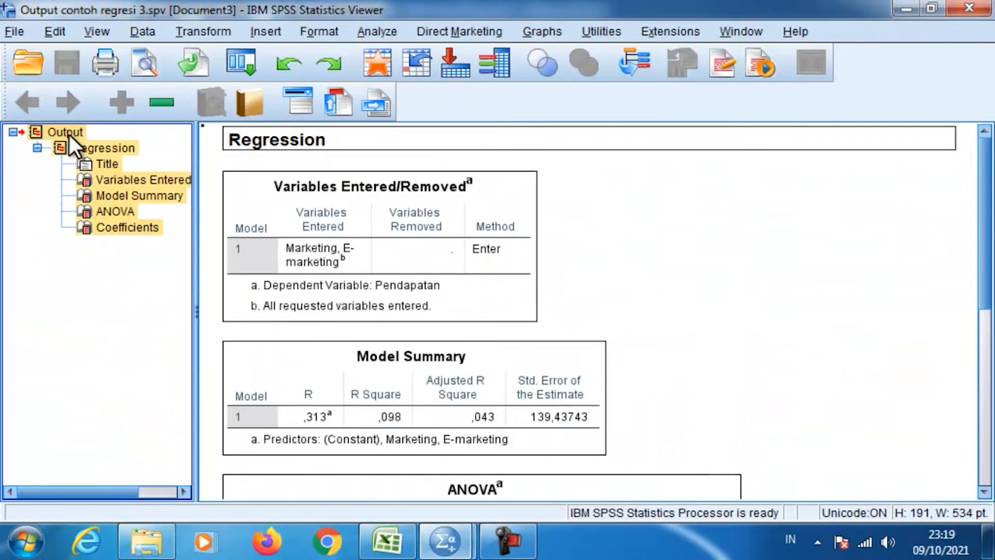
pyautogui.press('Delete')
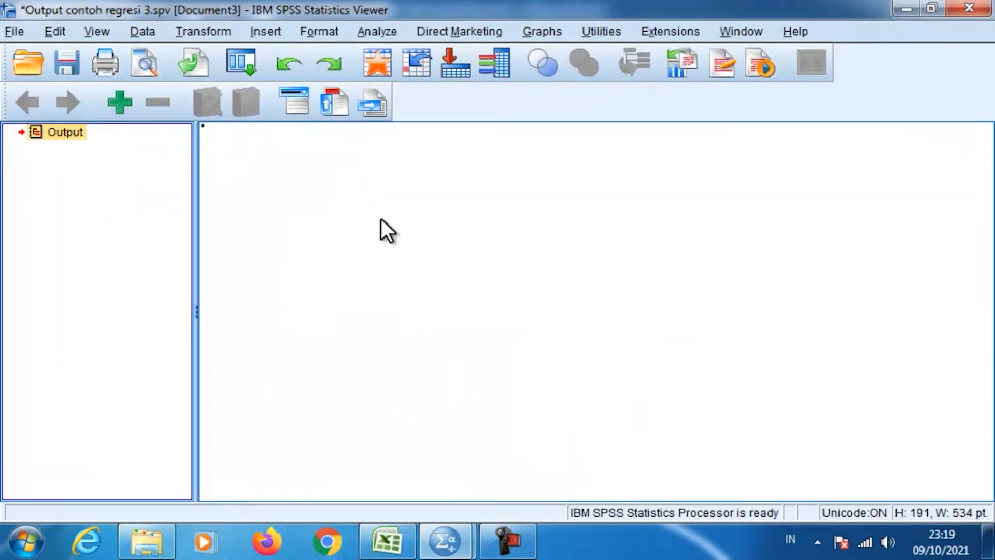
# - Run a Linear Regression with Pendapatan as dependent, E-marketing and Marketing as independents, and the Enter method
pyautogui.click(376, 31)
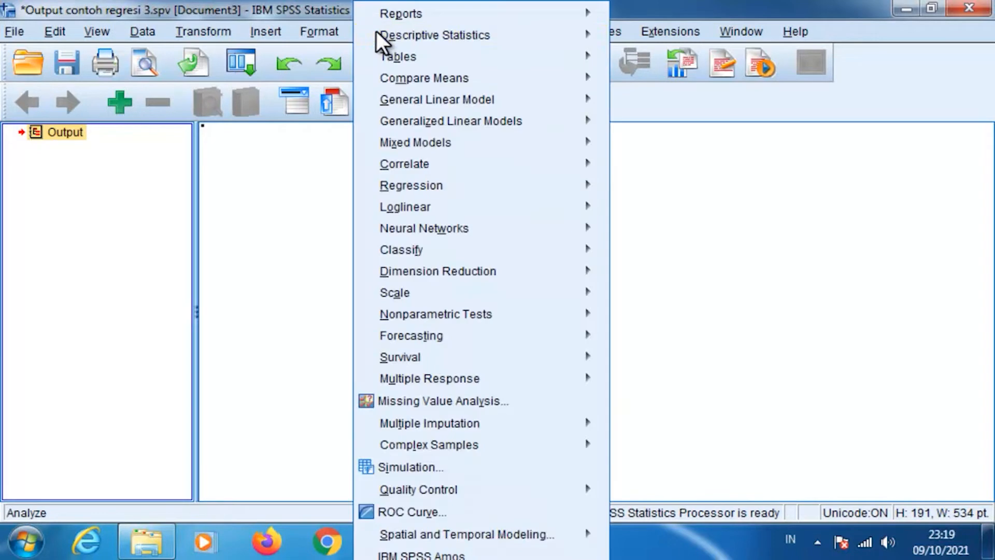
pyautogui.moveTo(508, 186)
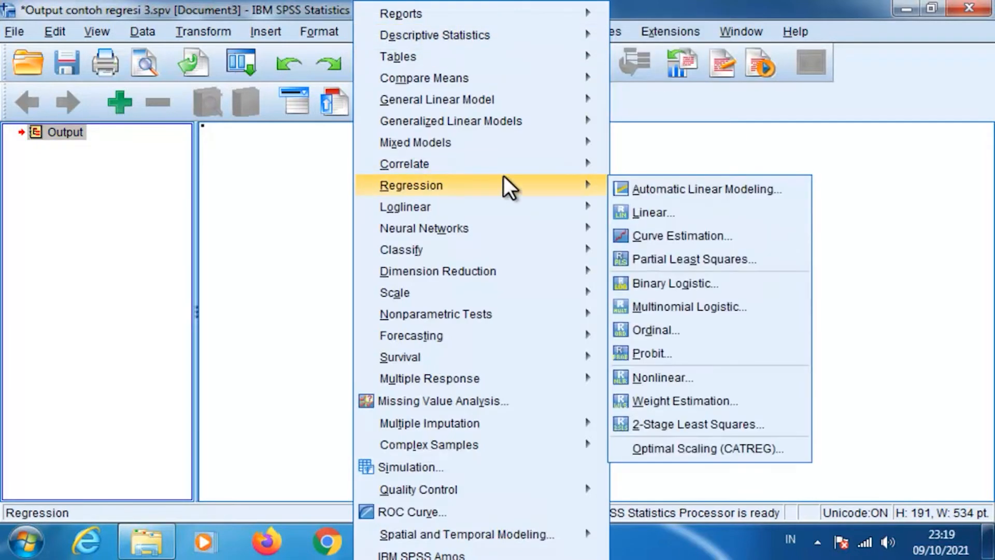
pyautogui.click(670, 212)
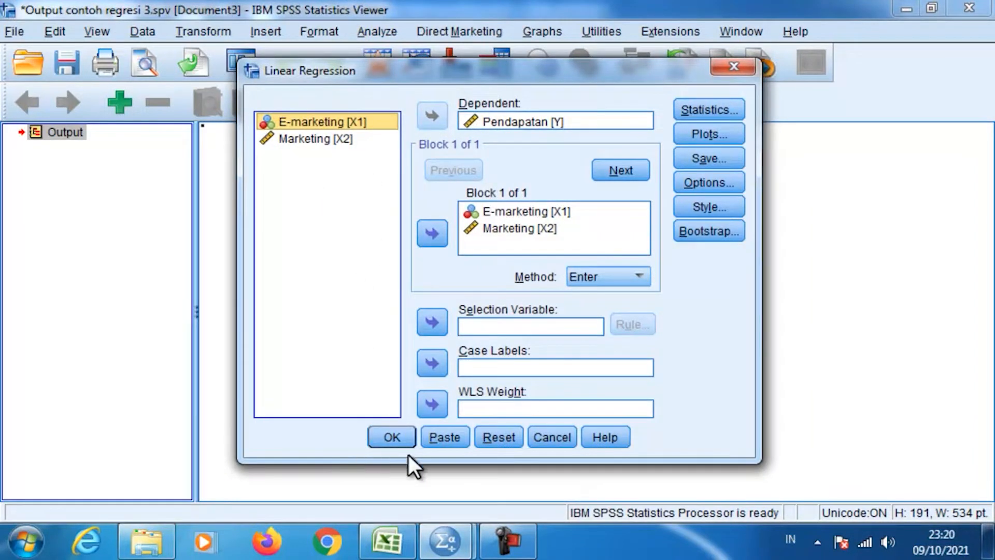
pyautogui.click(384, 439)
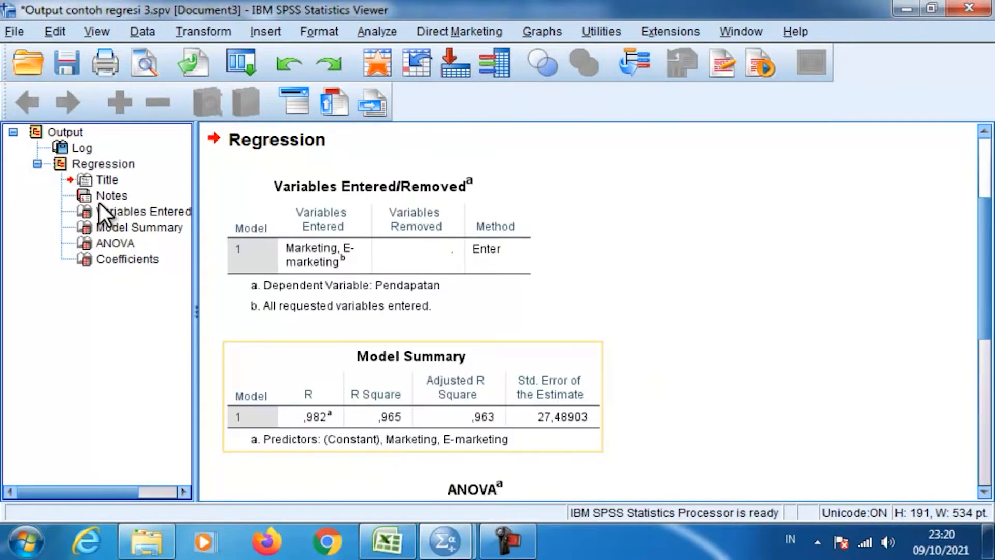
# - Delete the Log, Notes, Variables Entered/Removed, Model Summary and ANOVA items from the output, and select the Coefficients table
pyautogui.click(66, 149)
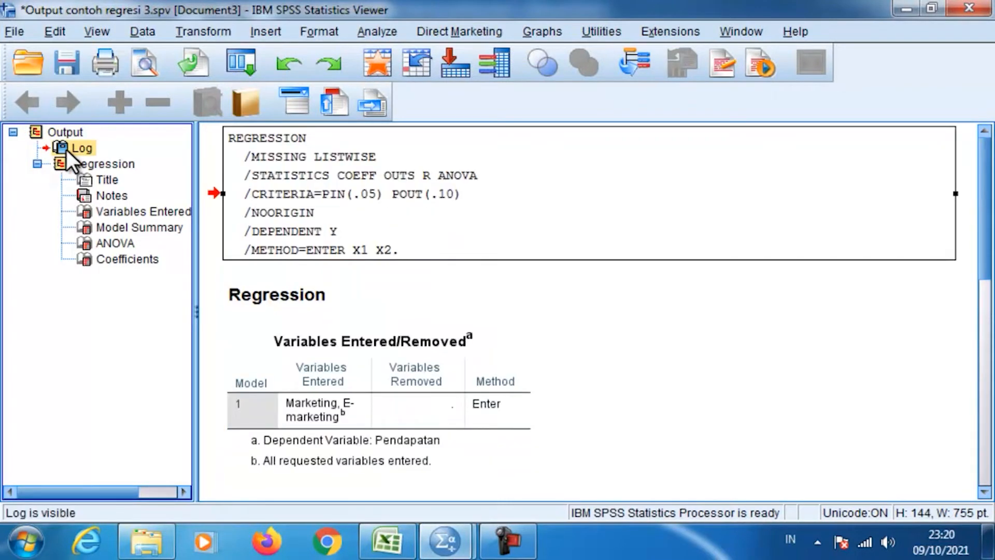
pyautogui.click(107, 195)
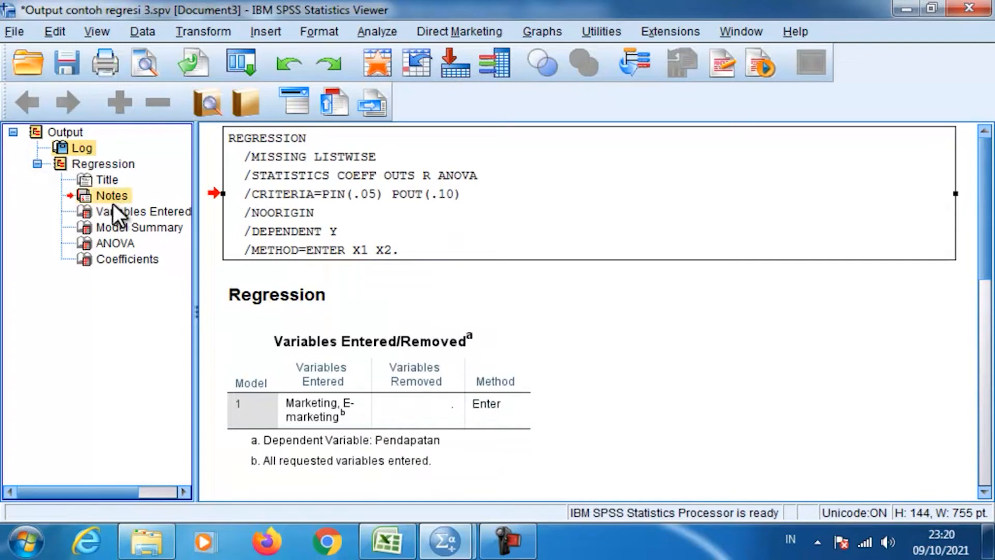
pyautogui.click(116, 212)
pyautogui.click(102, 228)
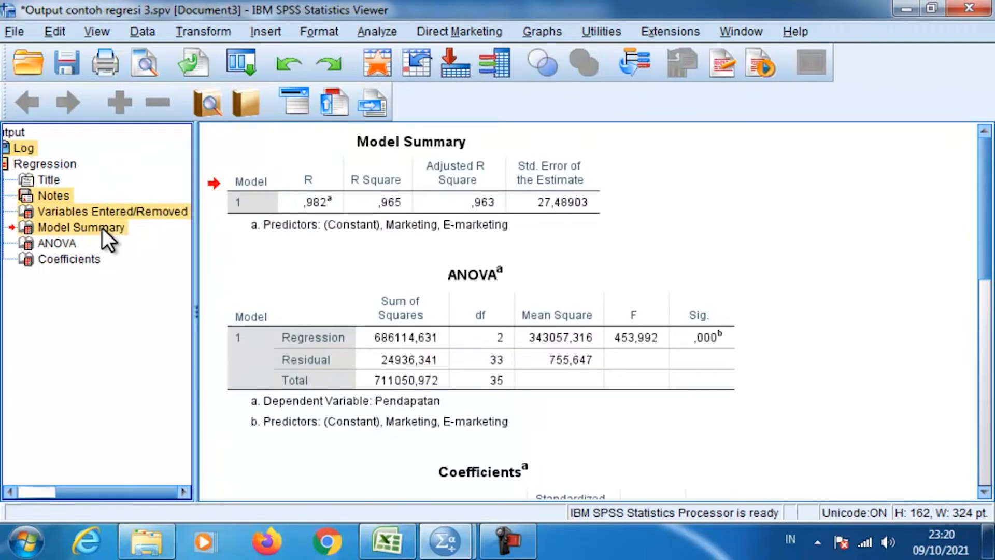
pyautogui.click(58, 244)
pyautogui.press('Delete')
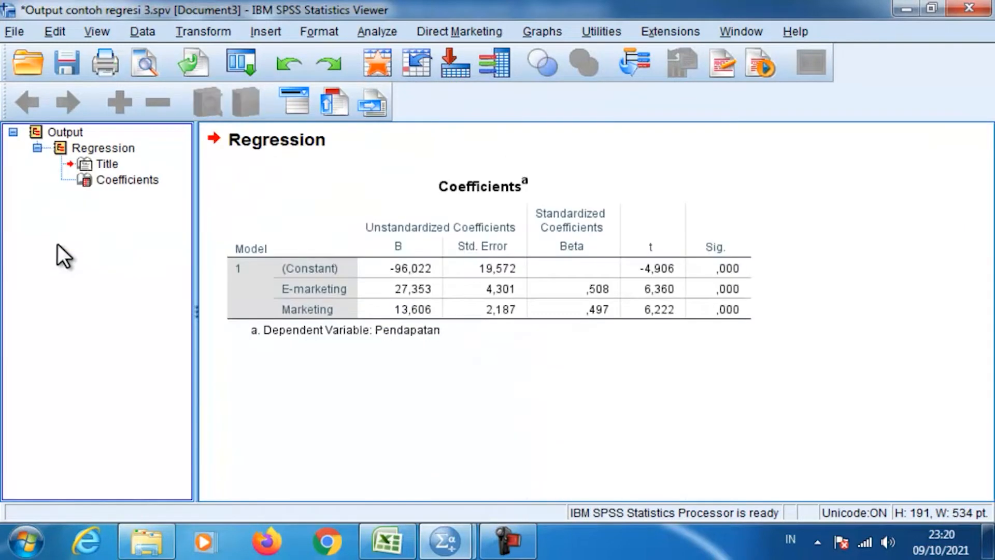
pyautogui.click(368, 298)
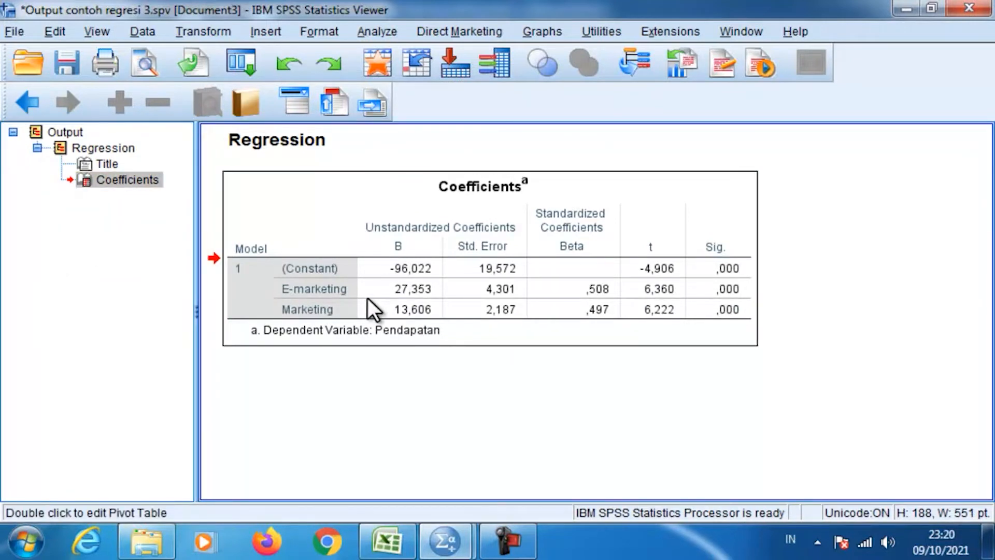
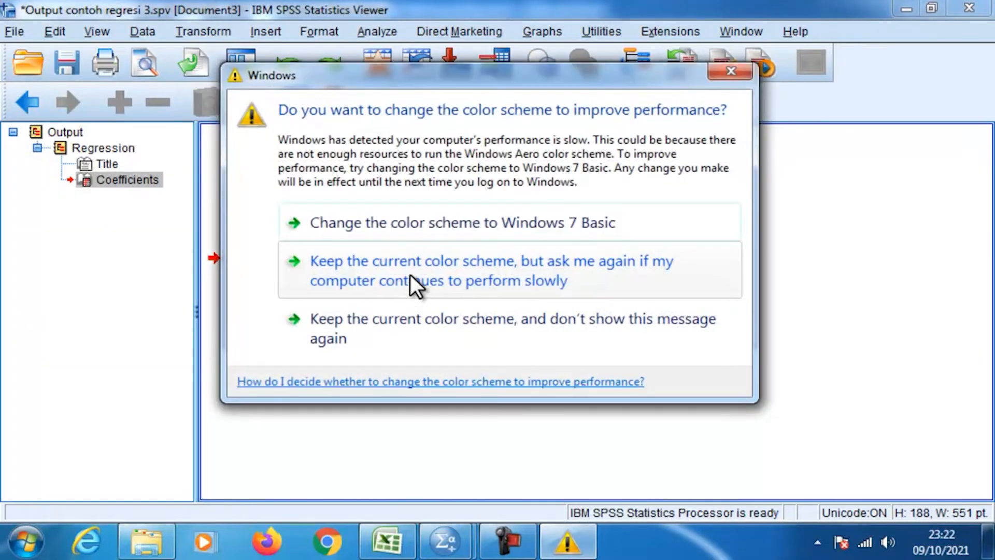
# - Dismiss the Windows color scheme prompt, switch to the Tabulasi contoh regresi workbook in Excel, and go to cell A2 of Sheet2
pyautogui.click(732, 70)
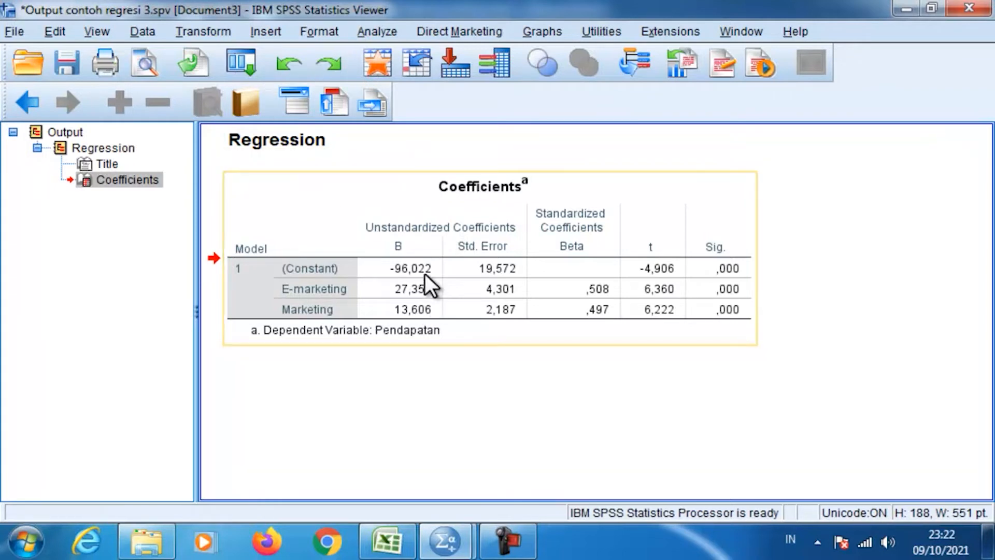
pyautogui.click(399, 298)
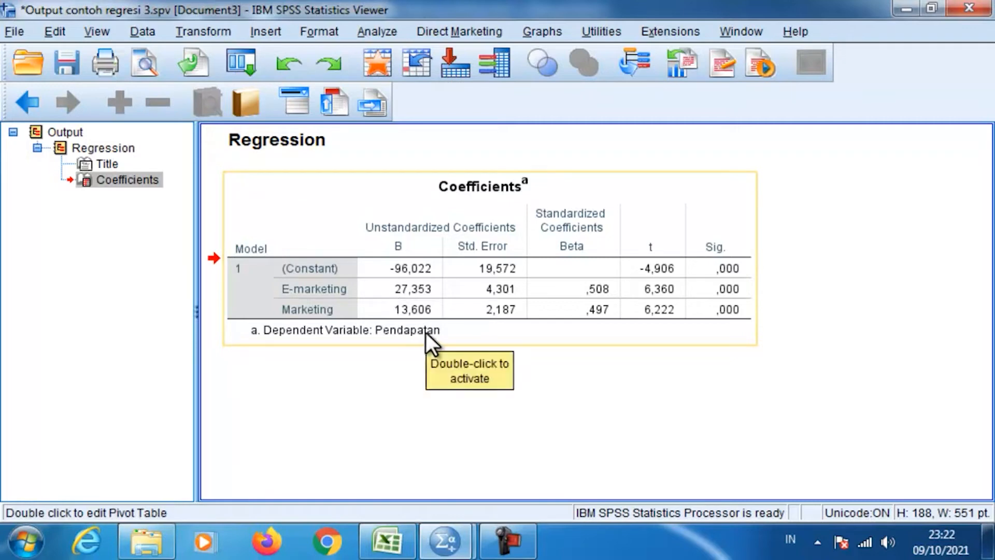
pyautogui.click(388, 541)
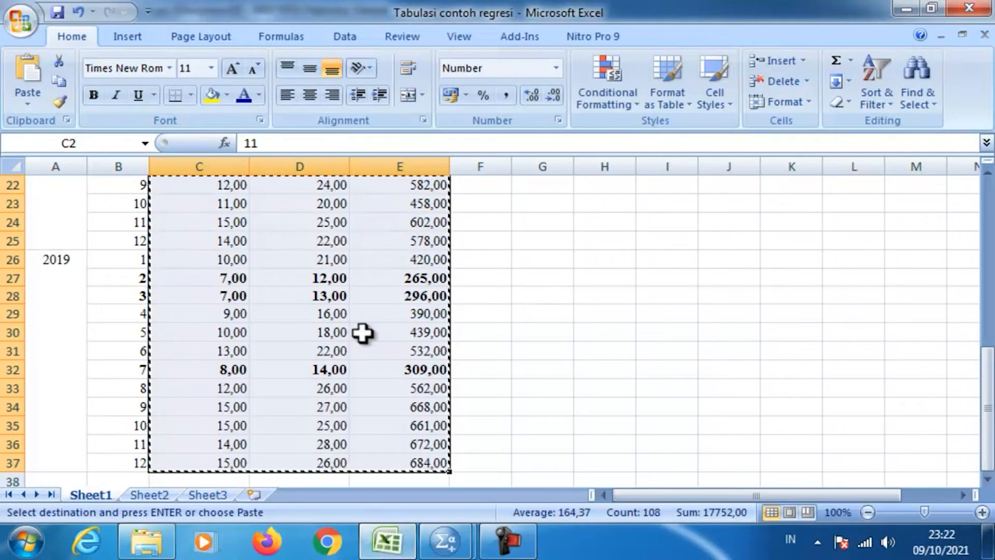
pyautogui.click(149, 495)
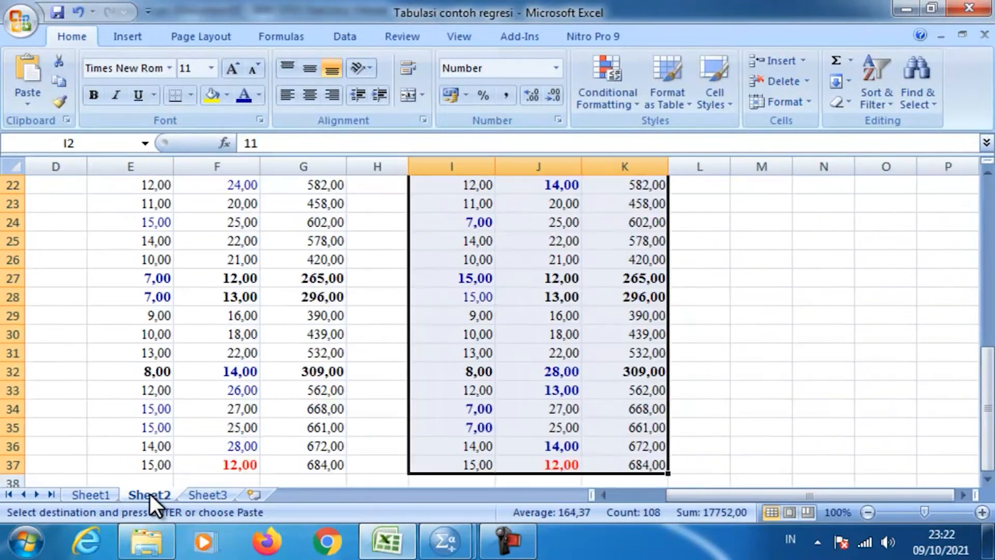
pyautogui.hotkey('ctrl', 'Up')
pyautogui.press('Down')
pyautogui.press('Left')
pyautogui.press('Left')
pyautogui.press('Left')
pyautogui.press('Left')
pyautogui.press('Left')
pyautogui.press('Left')
pyautogui.press('Left')
pyautogui.press('Left')
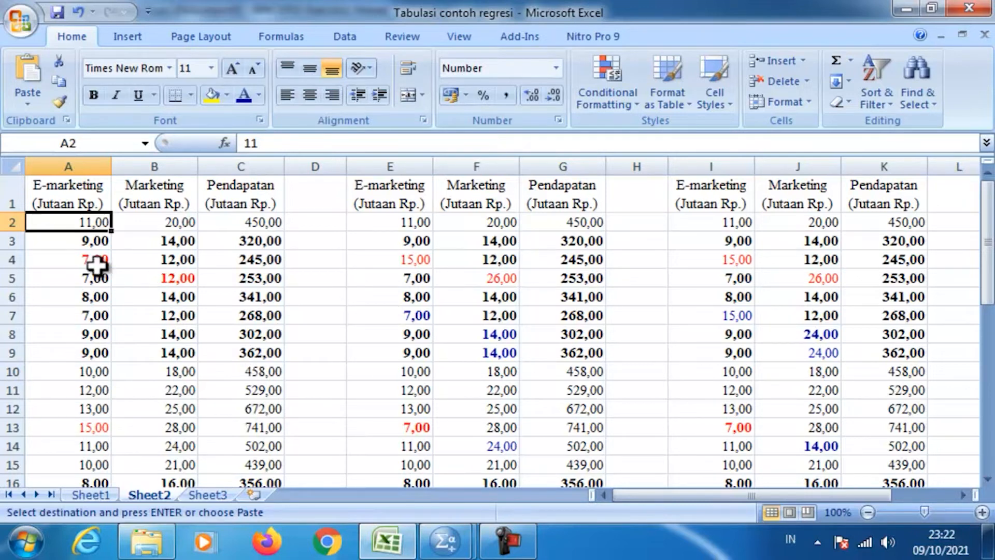
# - Select the first data set on Sheet2, A2:C37, and check it against the Coefficients table in the SPSS output viewer
pyautogui.click(75, 256)
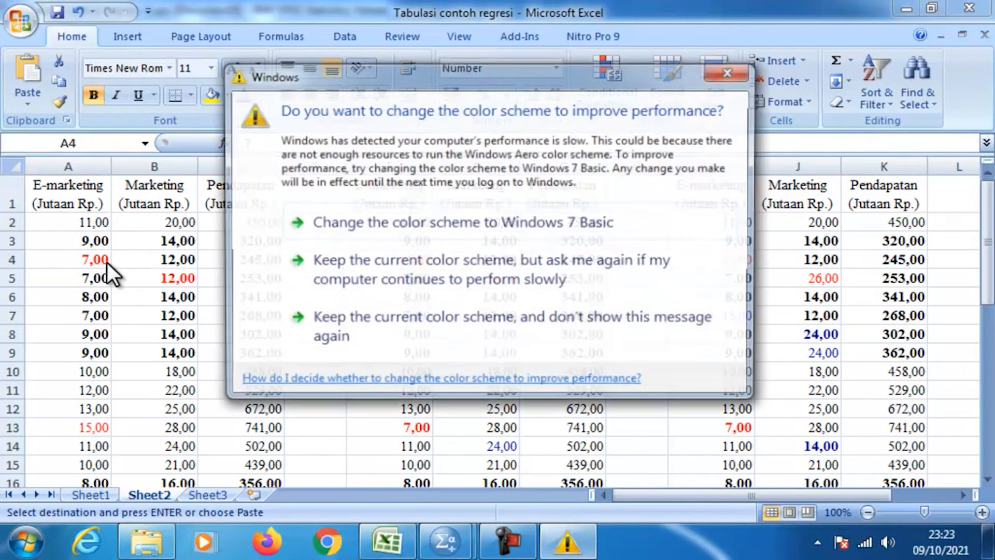
pyautogui.click(730, 71)
pyautogui.moveTo(58, 219); pyautogui.dragTo(245, 451)
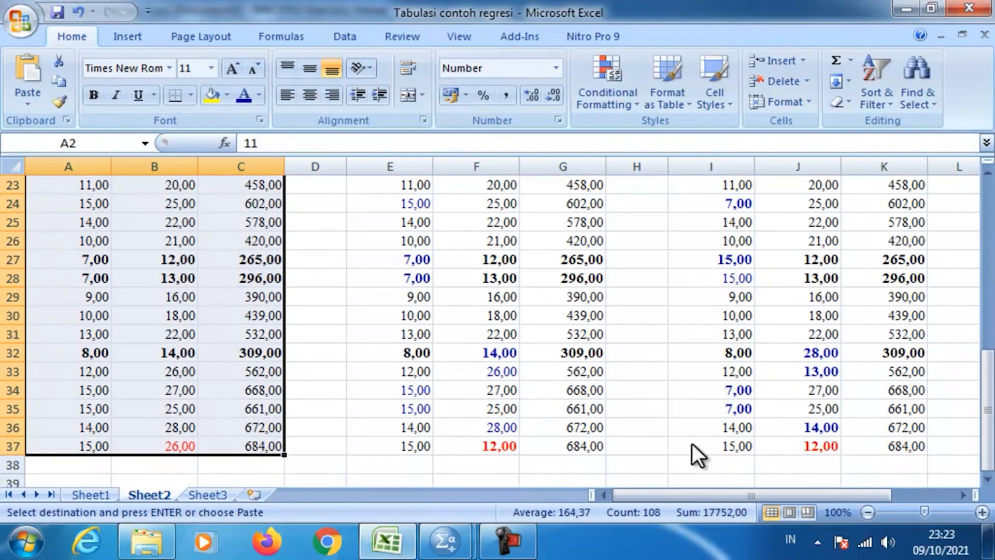
pyautogui.moveTo(472, 549)
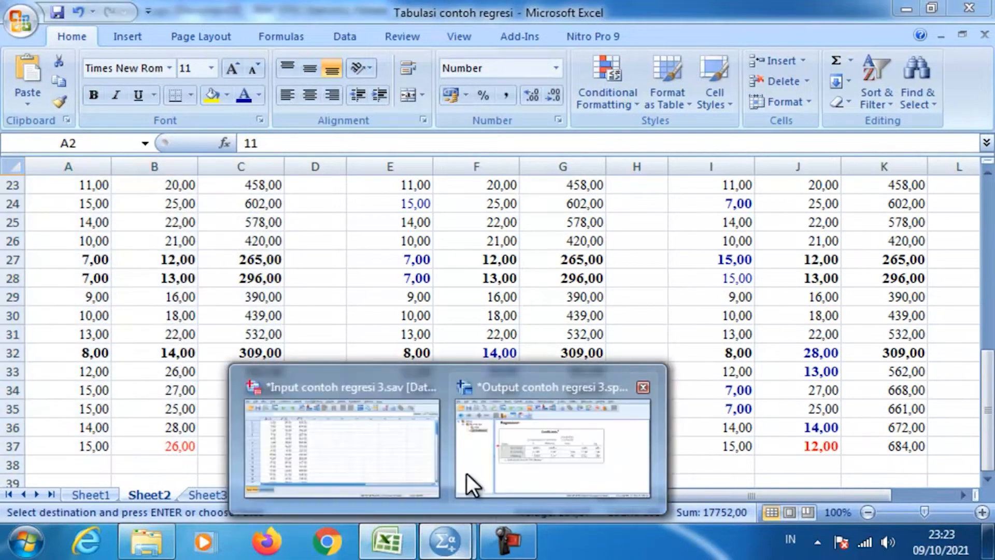
pyautogui.click(528, 450)
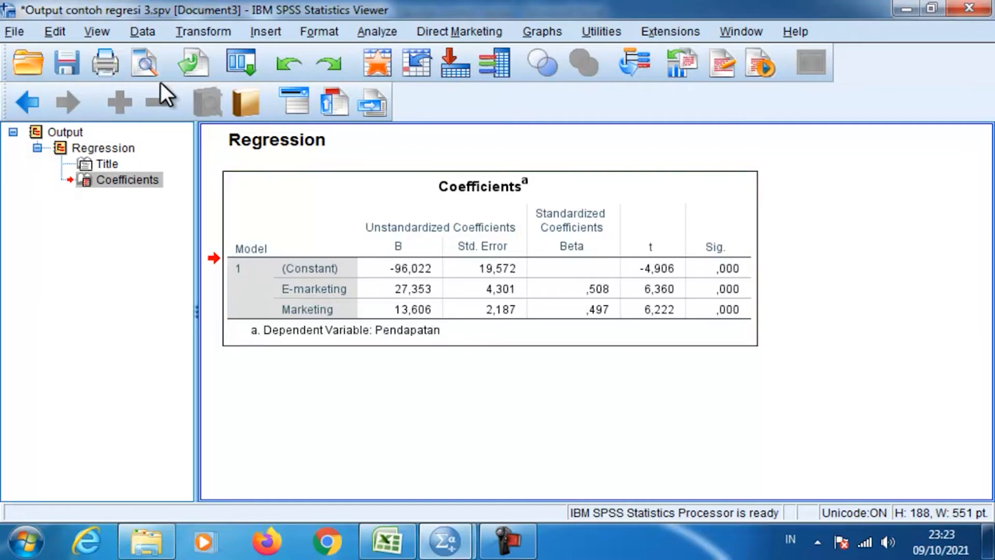
# - Return to Excel and look over the first rows of the three data sets on Sheet2, down to row 4
pyautogui.click(389, 539)
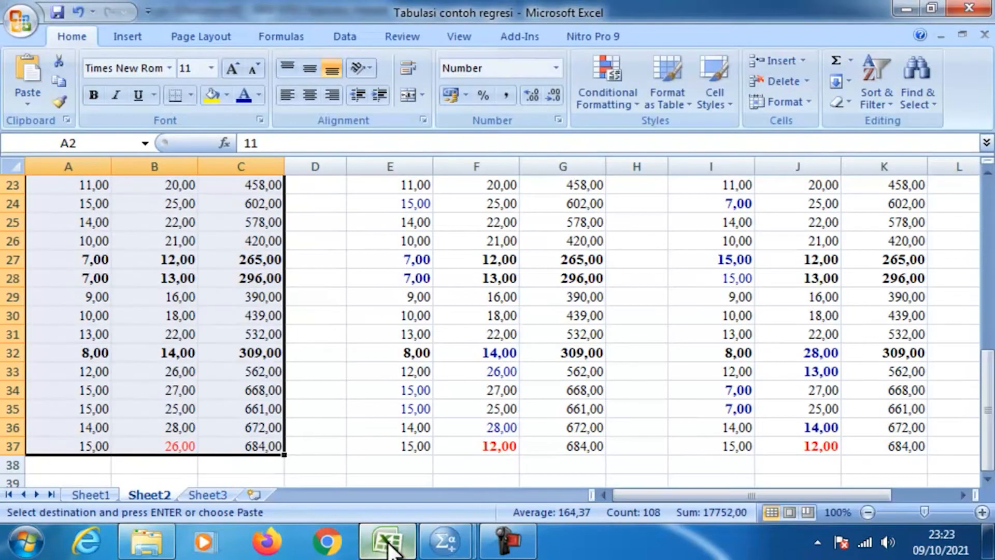
pyautogui.hotkey('ctrl', 'Home')
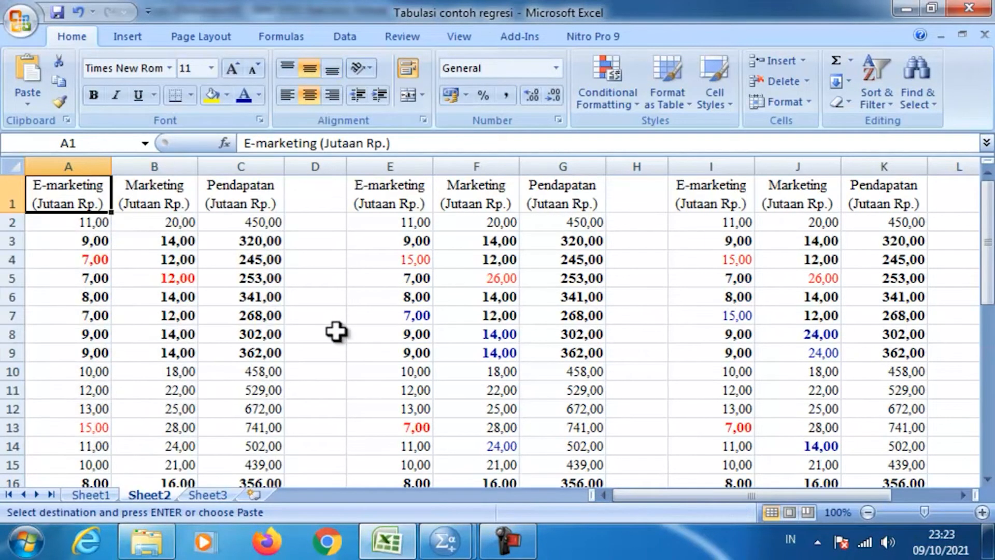
pyautogui.press('Down')
pyautogui.press('Right')
pyautogui.press('Right')
pyautogui.press('Right')
pyautogui.press('Right')
pyautogui.press('Right')
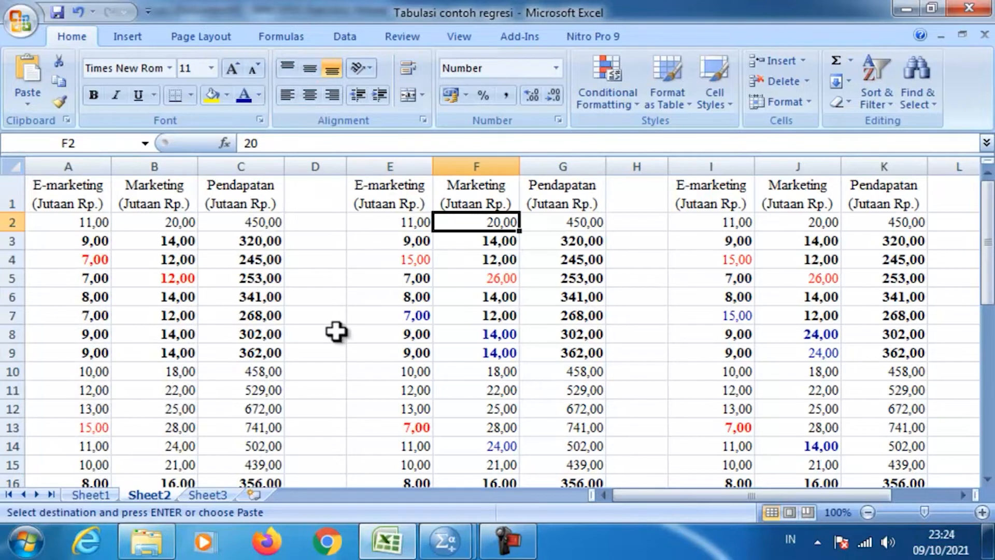
pyautogui.press('Right')
pyautogui.press('Right')
pyautogui.press('Right')
pyautogui.press('Right')
pyautogui.press('Down')
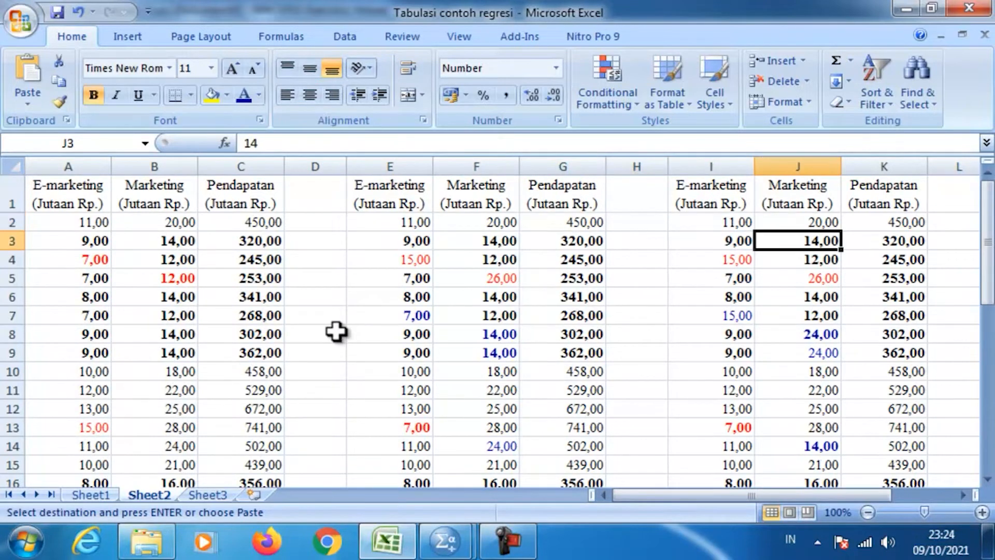
pyautogui.press('Left')
pyautogui.press('Left')
pyautogui.press('Left')
pyautogui.press('Right')
pyautogui.press('Right')
pyautogui.press('Right')
pyautogui.press('Down')
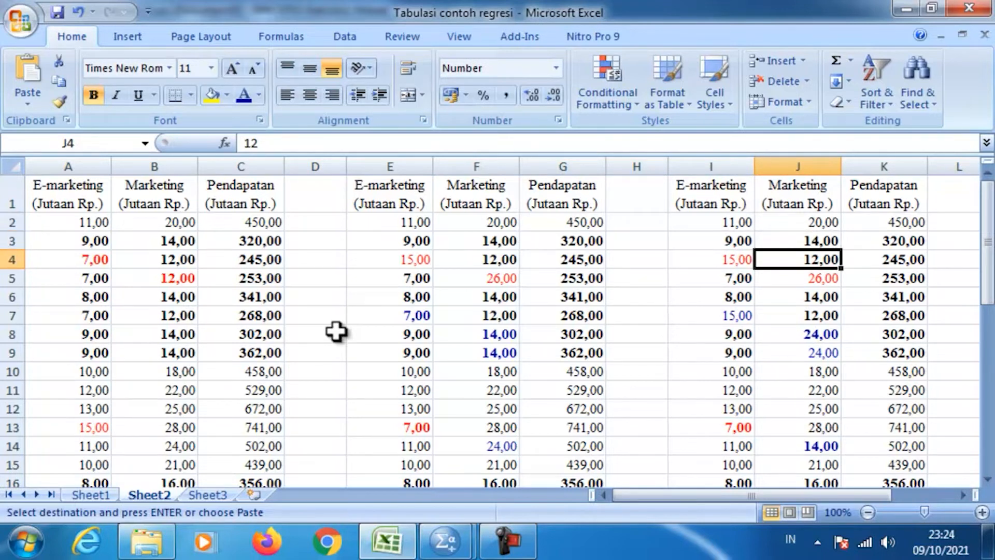
# - Compare the row 4 E-marketing values of the first and third data sets, A4 and I4, then check the Pendapatan value in K4
pyautogui.press('Left')
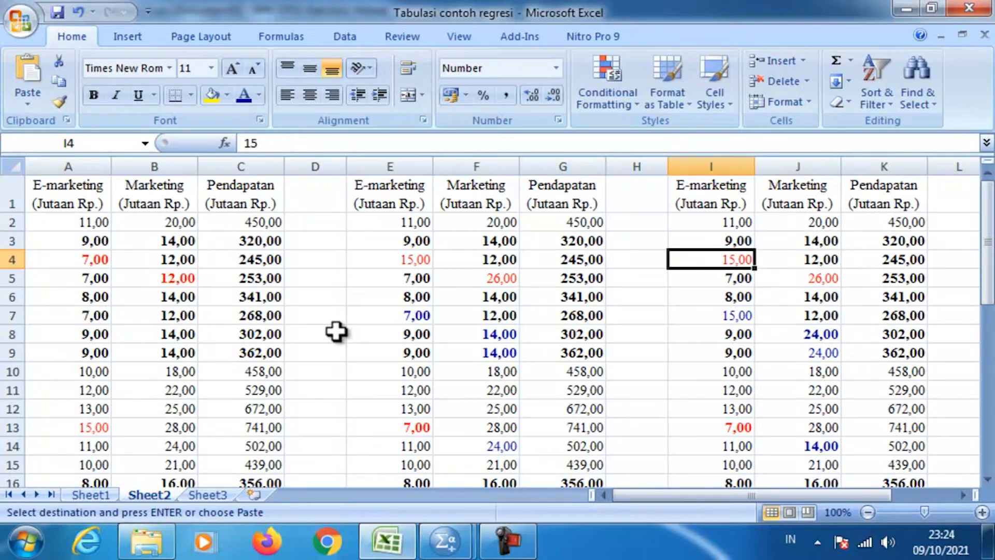
pyautogui.press('Left')
pyautogui.press('Left')
pyautogui.press('Left')
pyautogui.press('Left')
pyautogui.press('Left')
pyautogui.press('Left')
pyautogui.press('Left')
pyautogui.press('Left')
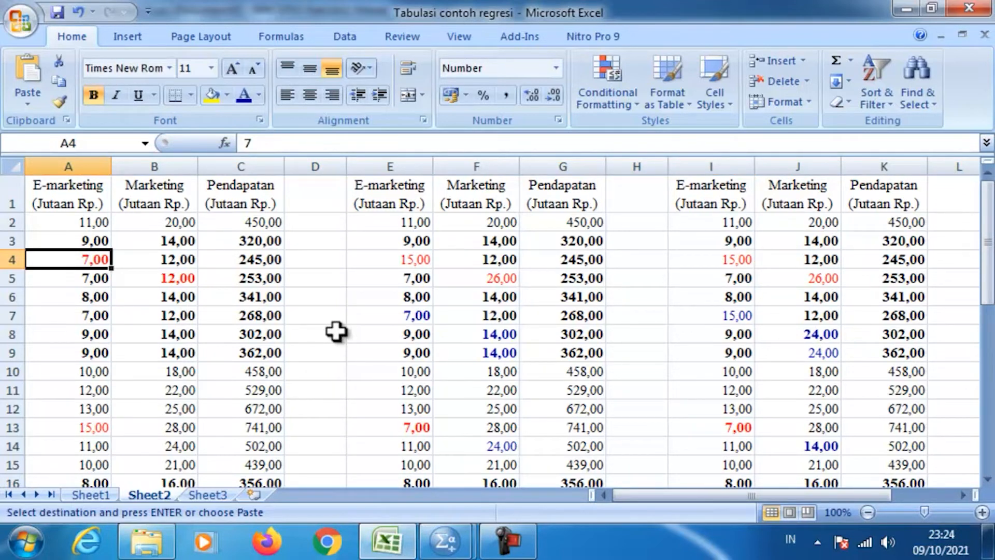
pyautogui.press('Right')
pyautogui.press('Right')
pyautogui.press('Right')
pyautogui.press('Right')
pyautogui.press('Right')
pyautogui.press('Right')
pyautogui.press('Right')
pyautogui.press('Right')
pyautogui.press('Left')
pyautogui.press('Left')
pyautogui.press('Left')
pyautogui.press('Left')
pyautogui.press('Left')
pyautogui.press('Left')
pyautogui.press('Left')
pyautogui.press('Left')
pyautogui.press('Right')
pyautogui.press('Right')
pyautogui.press('Right')
pyautogui.press('Right')
pyautogui.press('Right')
pyautogui.press('Right')
pyautogui.press('Right')
pyautogui.press('Right')
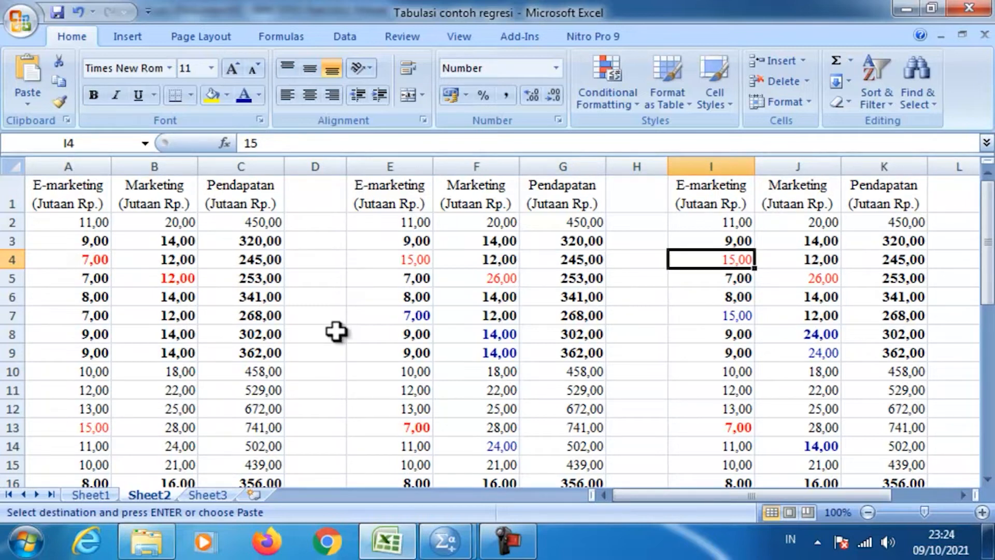
pyautogui.press('Right')
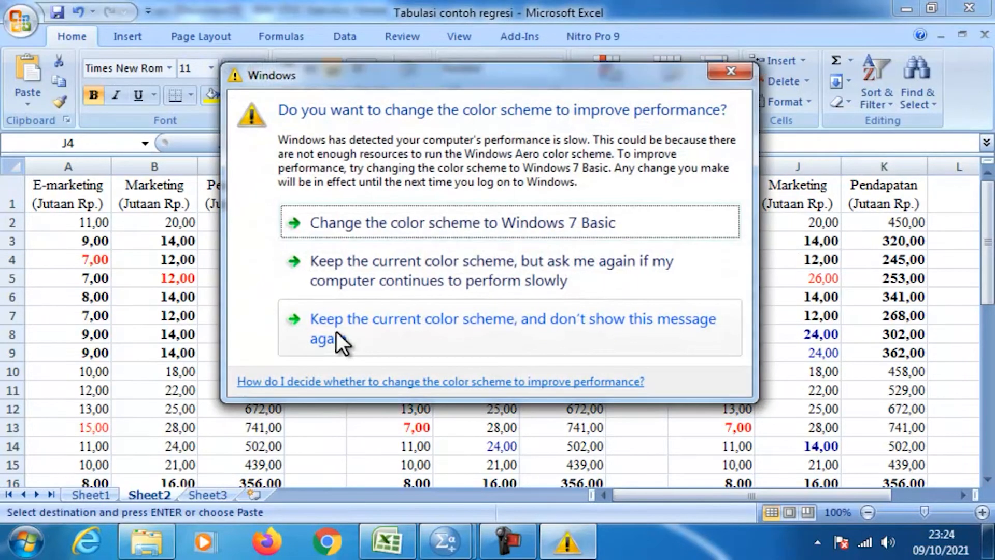
pyautogui.click(731, 72)
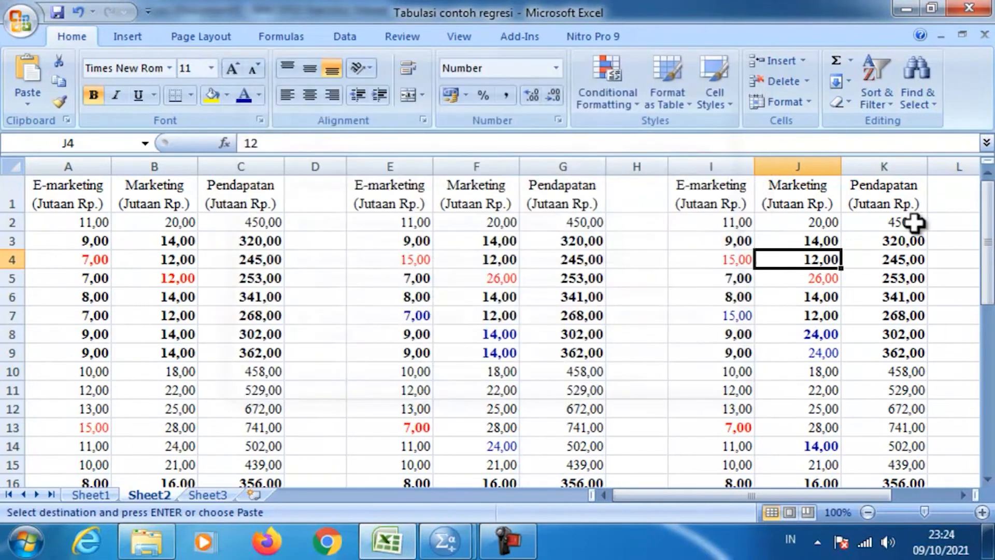
pyautogui.click(889, 261)
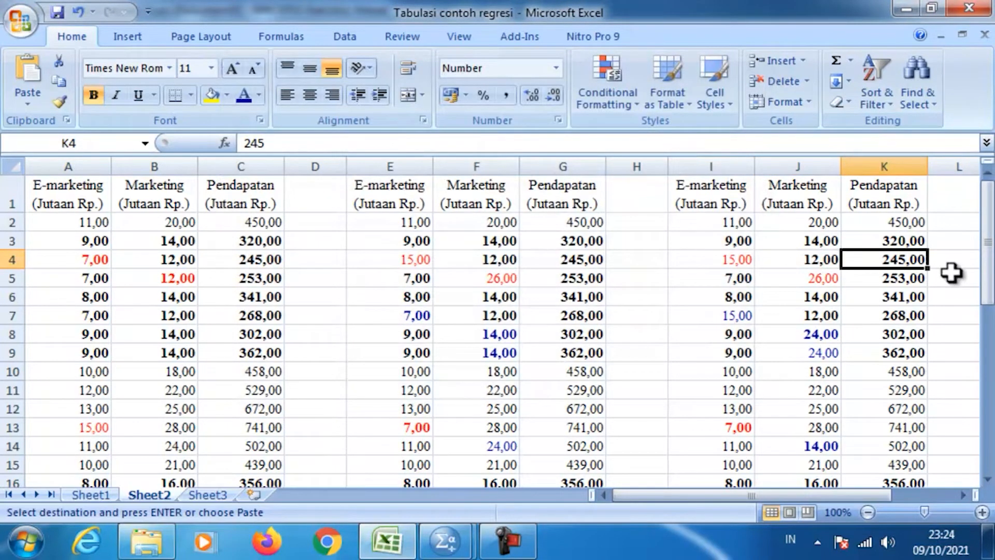
# - Examine the E-marketing, Marketing and Pendapatan values in row 13 of the third data set, I13:K13
pyautogui.press('Down')
pyautogui.press('Left')
pyautogui.press('Left')
pyautogui.press('Down')
pyautogui.press('Down')
pyautogui.press('Down')
pyautogui.press('Down')
pyautogui.press('Down')
pyautogui.press('Down')
pyautogui.press('Down')
pyautogui.press('Down')
pyautogui.press('Right')
pyautogui.press('Right')
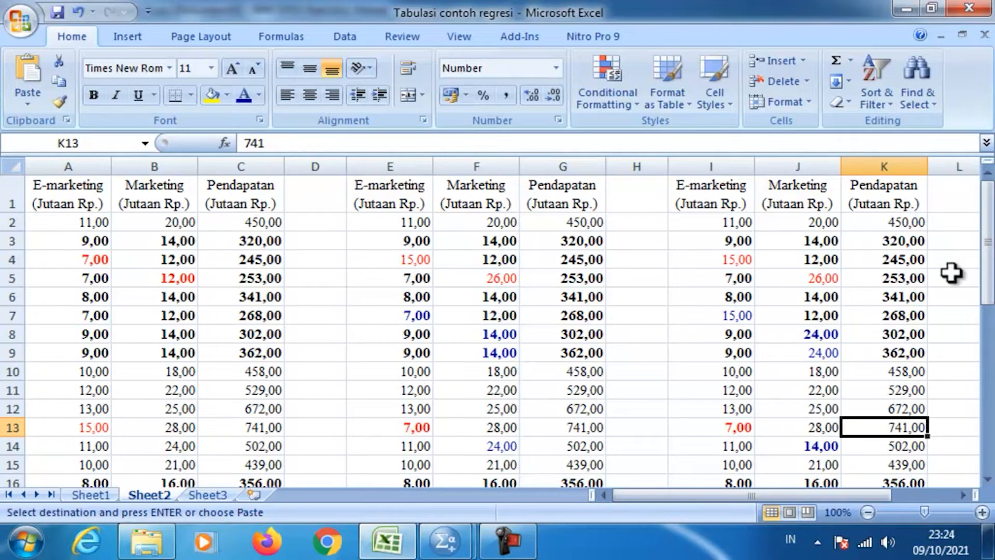
pyautogui.press('Left')
pyautogui.press('Left')
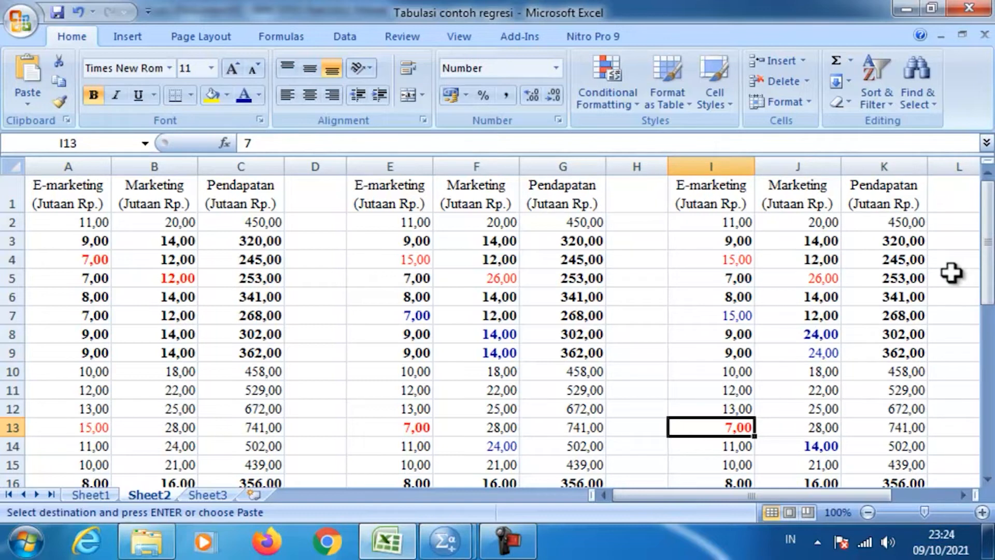
pyautogui.press('Right')
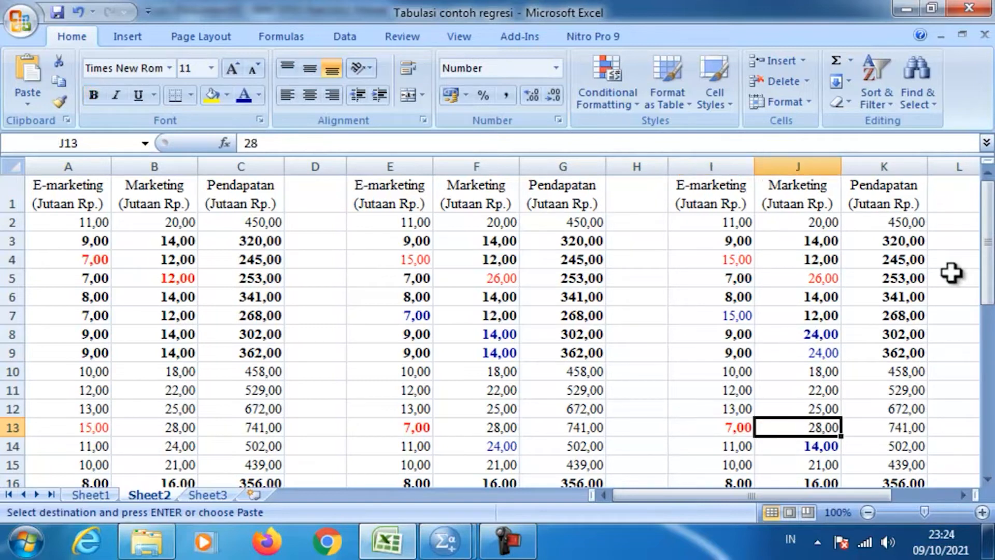
pyautogui.press('Left')
pyautogui.press('Right')
# - Scan up and down the Marketing values in column J of the third data set for the altered entries
pyautogui.press('Down')
pyautogui.press('Down')
pyautogui.press('Down')
pyautogui.press('Down')
pyautogui.press('Down')
pyautogui.press('Down')
pyautogui.press('Down')
pyautogui.press('Down')
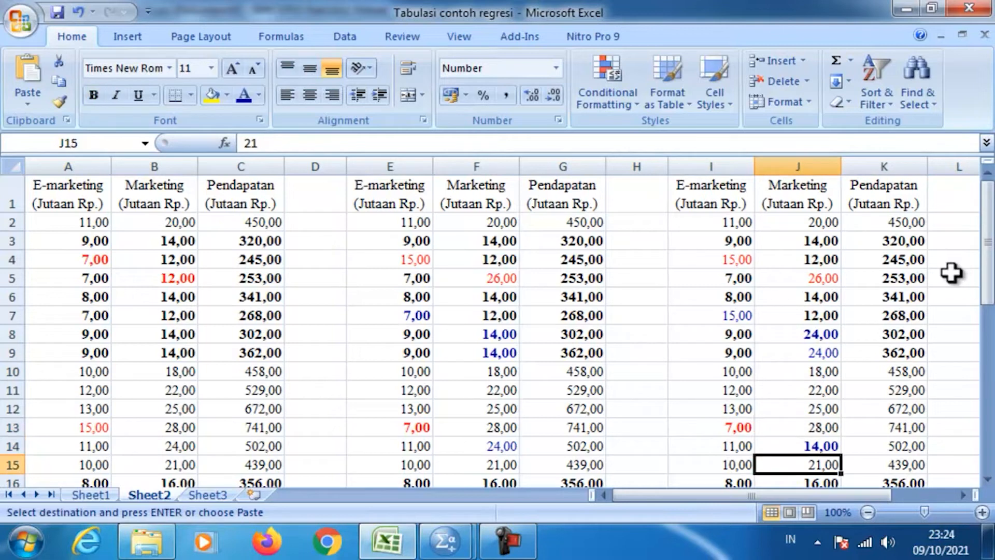
pyautogui.press('Up')
pyautogui.press('Up')
pyautogui.press('Up')
pyautogui.press('Up')
pyautogui.press('Up')
pyautogui.press('Up')
pyautogui.press('Up')
pyautogui.press('Up')
pyautogui.press('Up')
pyautogui.press('Up')
pyautogui.press('Up')
pyautogui.press('Up')
pyautogui.press('Up')
pyautogui.press('Up')
pyautogui.press('Up')
pyautogui.press('Up')
pyautogui.press('Up')
pyautogui.press('Up')
pyautogui.press('Up')
pyautogui.press('Up')
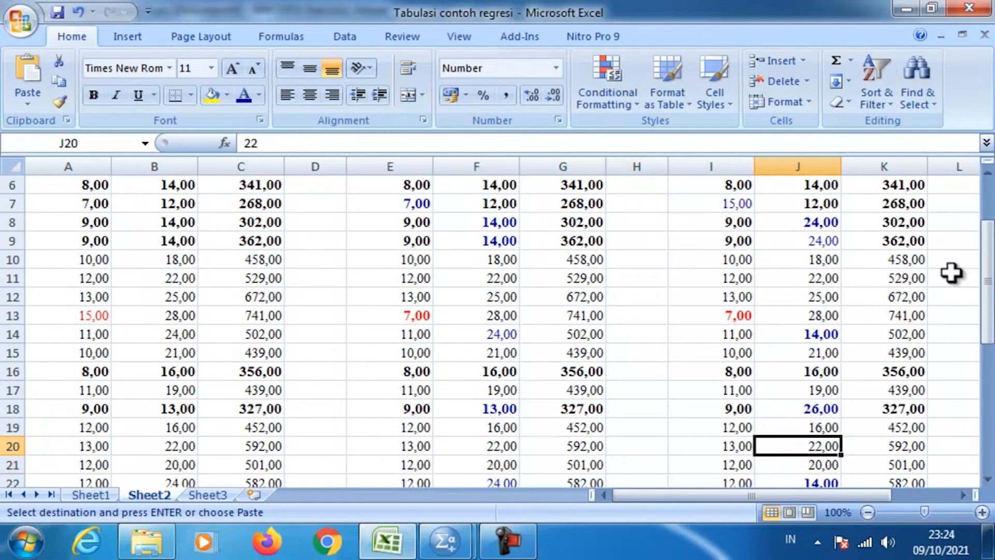
pyautogui.press('Down')
pyautogui.press('Down')
pyautogui.press('Down')
pyautogui.press('Down')
pyautogui.press('Down')
pyautogui.press('Down')
pyautogui.press('Down')
pyautogui.press('Down')
pyautogui.press('Down')
pyautogui.press('Down')
pyautogui.press('Down')
pyautogui.press('Down')
pyautogui.press('Down')
pyautogui.press('Down')
pyautogui.press('Down')
pyautogui.press('Down')
pyautogui.press('Down')
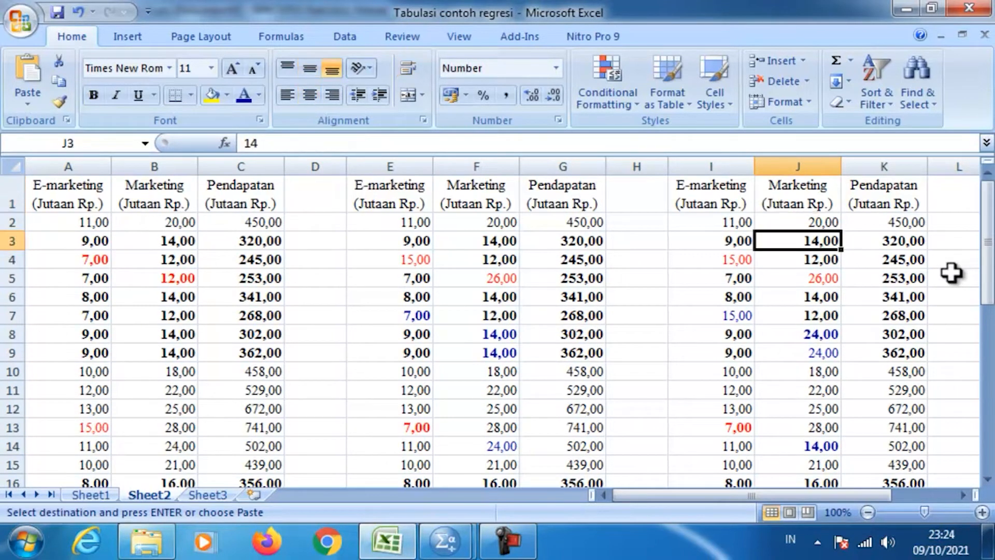
pyautogui.press('Up')
pyautogui.press('Up')
pyautogui.press('Up')
pyautogui.press('Up')
pyautogui.press('Up')
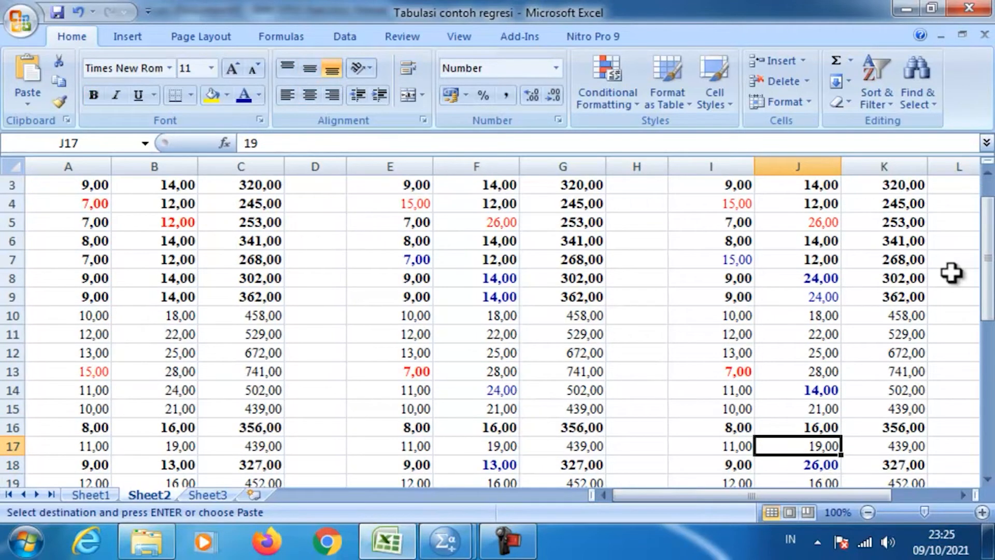
# - Scan the Marketing values in column J of the third data set, then compare J14 with the Pendapatan value in K14
pyautogui.press('Down')
pyautogui.press('Down')
pyautogui.press('Down')
pyautogui.press('Down')
pyautogui.press('Down')
pyautogui.press('Down')
pyautogui.press('Down')
pyautogui.press('Down')
pyautogui.press('Down')
pyautogui.press('Down')
pyautogui.press('Up')
pyautogui.press('Up')
pyautogui.press('Up')
pyautogui.press('Up')
pyautogui.press('Up')
pyautogui.press('Up')
pyautogui.press('Up')
pyautogui.press('Up')
pyautogui.press('Down')
pyautogui.press('Up')
pyautogui.press('Up')
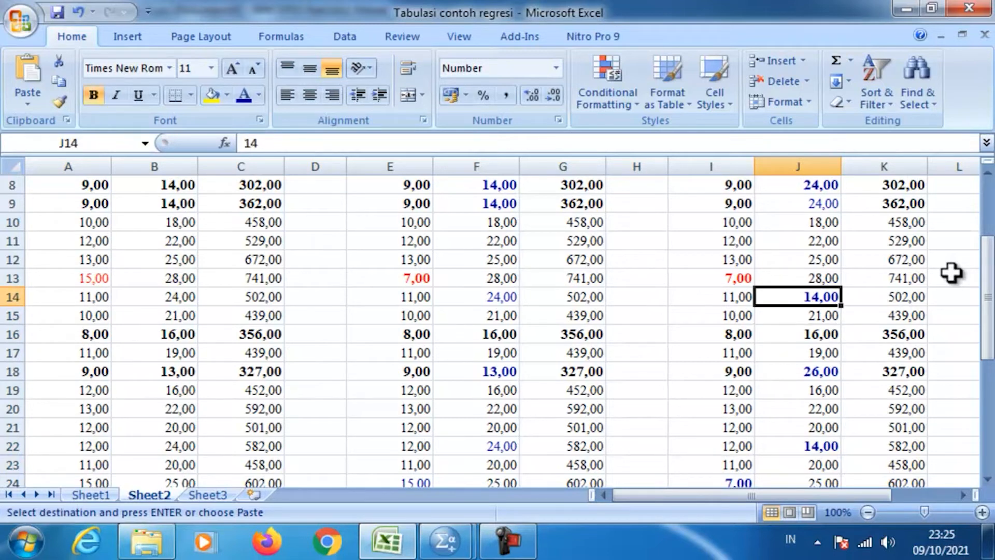
pyautogui.press('Right')
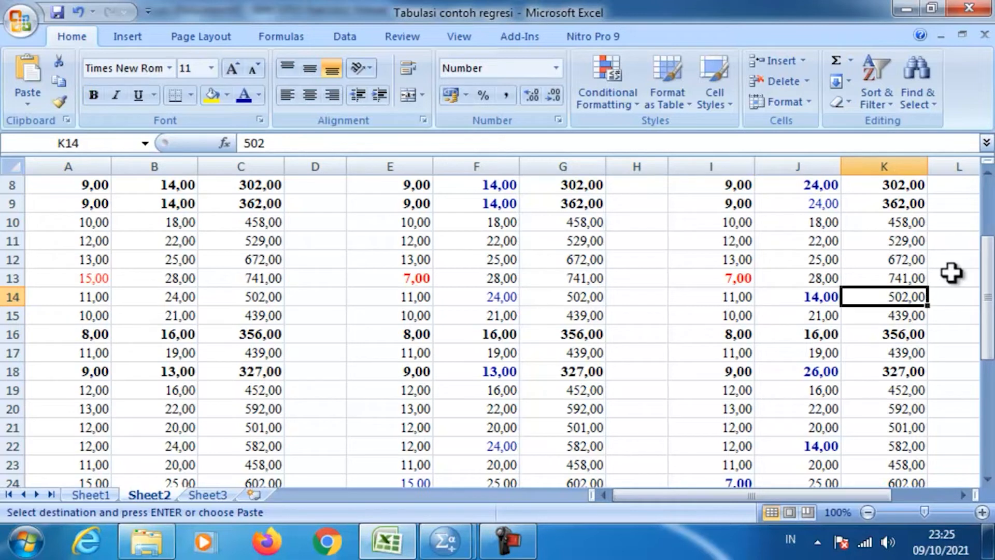
pyautogui.press('Left')
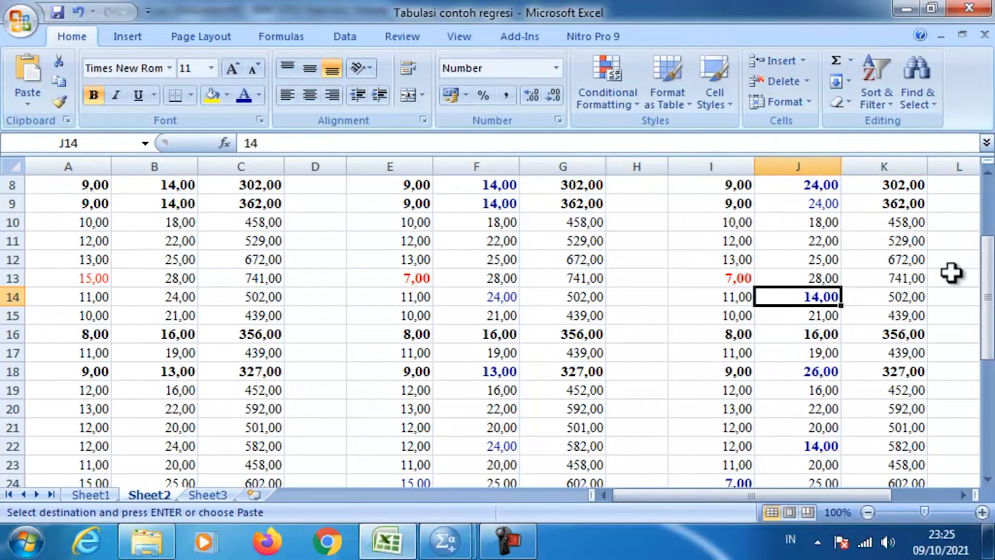
# - Compare the altered Marketing value in J18 of the third data set with the Pendapatan value in K18
pyautogui.press('Down')
pyautogui.press('Down')
pyautogui.press('Down')
pyautogui.press('Down')
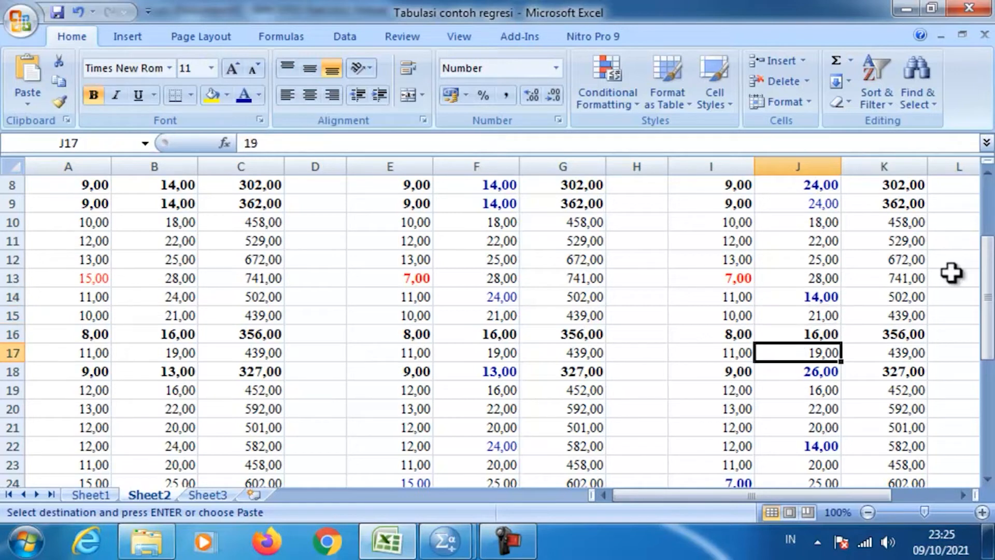
pyautogui.press('Right')
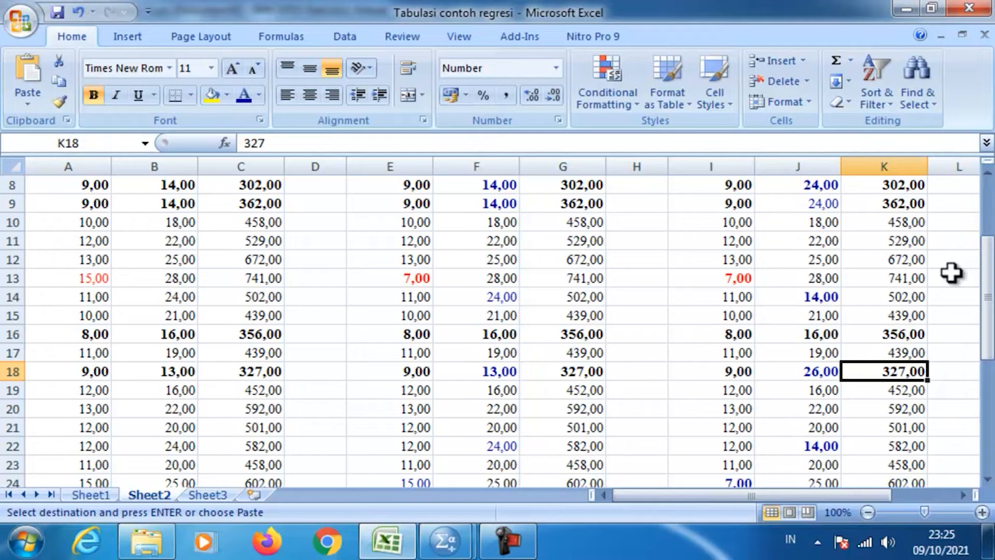
pyautogui.press('Left')
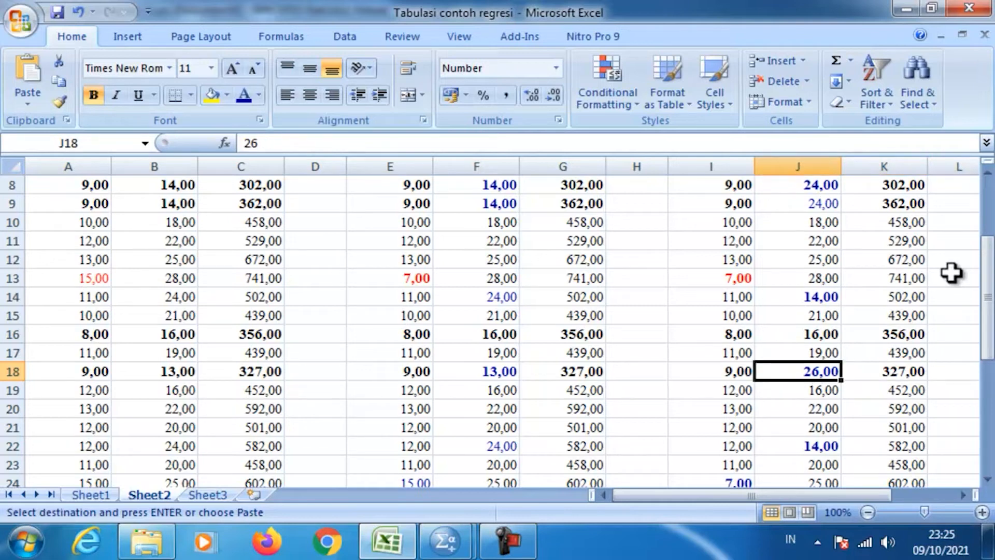
# - Look over the third data set's Marketing column from its header in J1 down to row 20, ending on J18
pyautogui.press('Up')
pyautogui.press('Up')
pyautogui.press('Up')
pyautogui.press('Up')
pyautogui.press('Up')
pyautogui.press('Up')
pyautogui.press('Up')
pyautogui.press('Up')
pyautogui.press('Up')
pyautogui.press('Up')
pyautogui.press('Up')
pyautogui.press('Up')
pyautogui.press('Up')
pyautogui.press('Up')
pyautogui.press('Up')
pyautogui.press('Up')
pyautogui.press('Up')
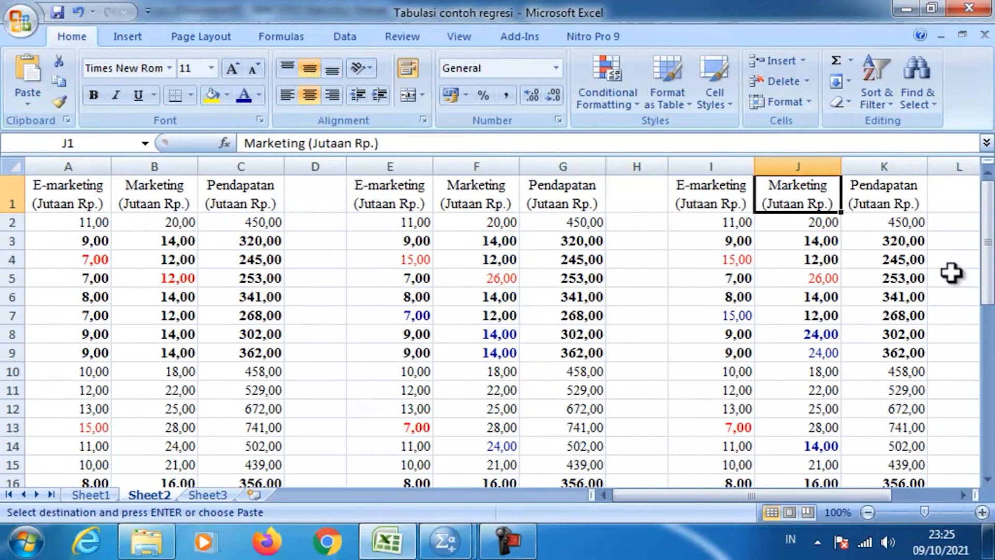
pyautogui.press('Down')
pyautogui.press('Down')
pyautogui.press('Down')
pyautogui.press('Down')
pyautogui.press('Down')
pyautogui.press('Down')
pyautogui.press('Down')
pyautogui.press('Down')
pyautogui.press('Down')
pyautogui.press('Down')
pyautogui.press('Down')
pyautogui.press('Down')
pyautogui.press('Down')
pyautogui.press('Down')
pyautogui.press('Down')
pyautogui.press('Down')
pyautogui.press('Down')
pyautogui.press('Down')
pyautogui.press('Down')
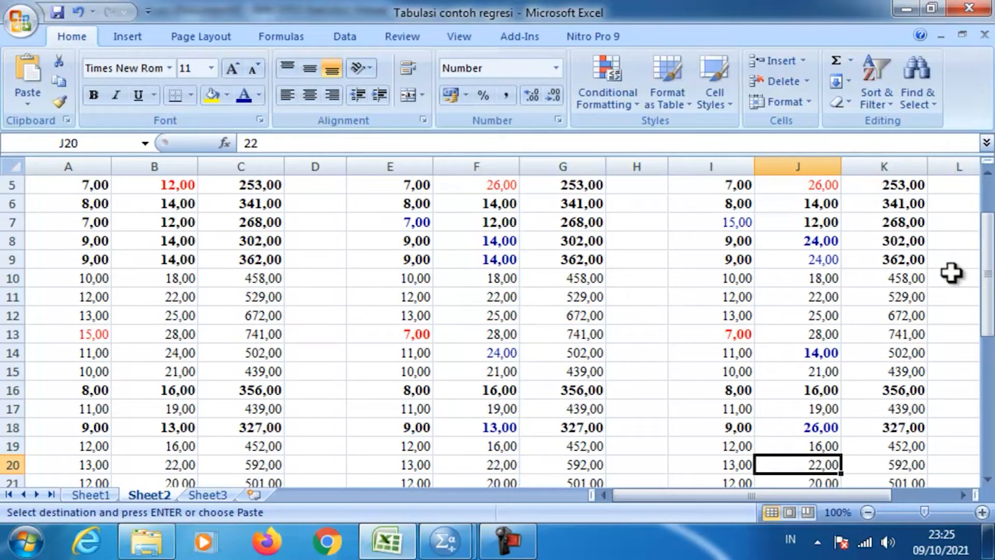
pyautogui.press('Up')
pyautogui.press('Up')
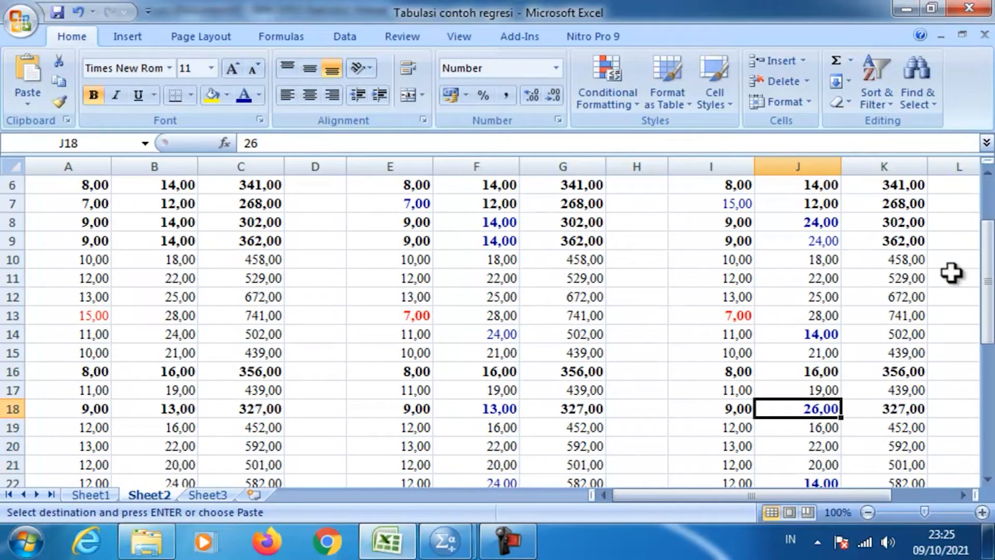
# - Review the Marketing values from J18 back up to J2, and dismiss the Windows color scheme prompt
pyautogui.press('Up')
pyautogui.press('Up')
pyautogui.press('Up')
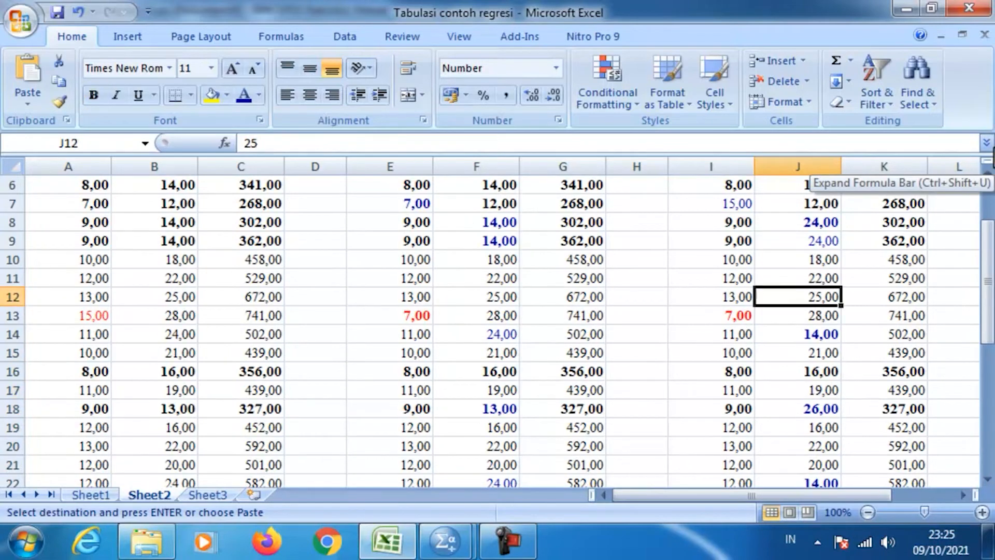
pyautogui.press('Up')
pyautogui.press('Up')
pyautogui.press('Up')
pyautogui.press('Up')
pyautogui.press('Up')
pyautogui.press('Up')
pyautogui.press('Up')
pyautogui.press('Up')
pyautogui.press('Up')
pyautogui.press('Up')
pyautogui.press('Up')
pyautogui.press('Up')
pyautogui.press('Up')
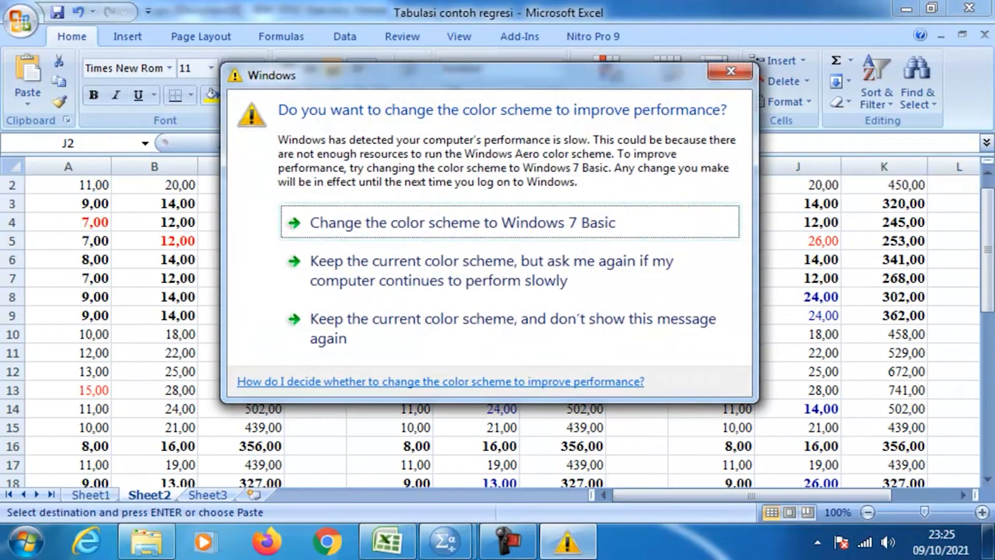
pyautogui.click(739, 72)
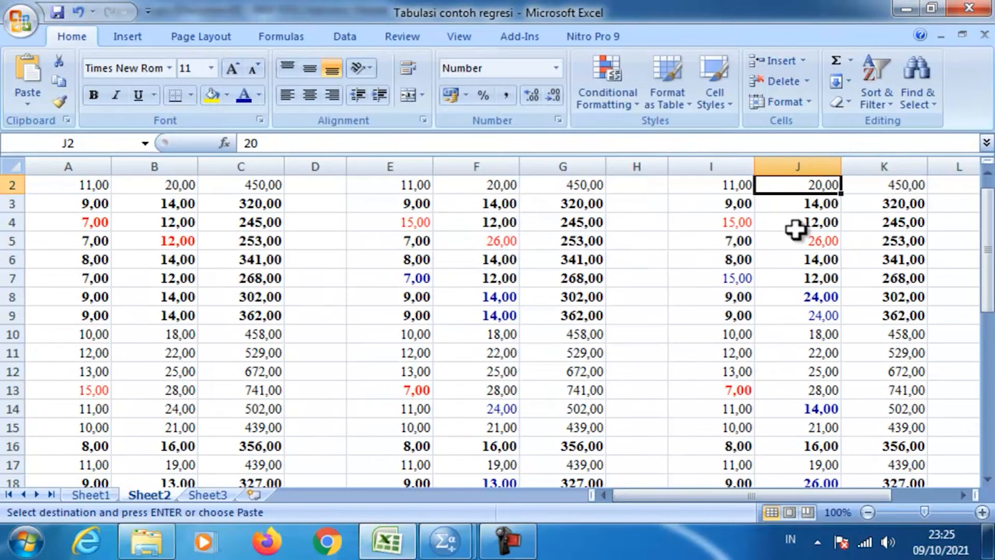
# - Copy the third data set's values, I2:K37, without the header row
pyautogui.press('Up')
pyautogui.press('Down')
pyautogui.press('Left')
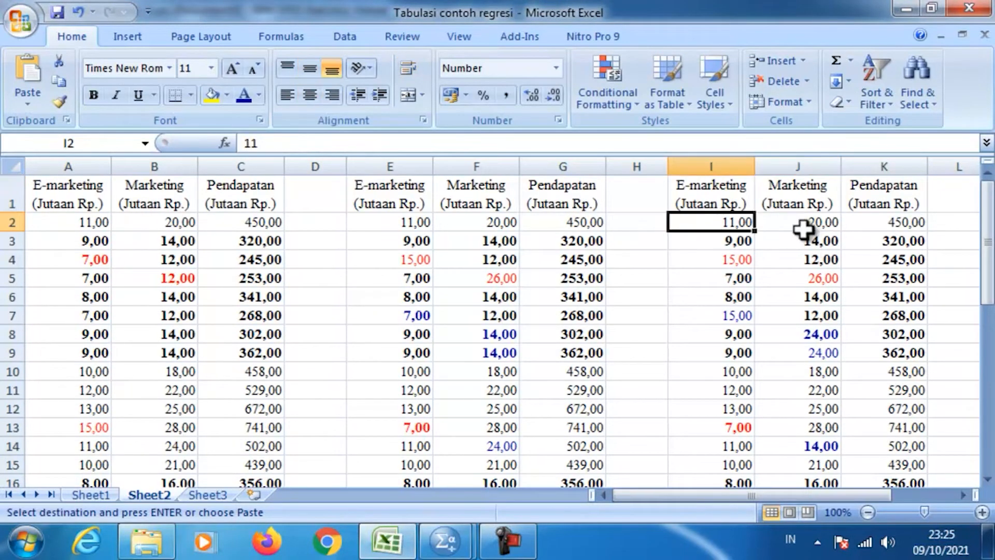
pyautogui.hotkey('shift', 'Right')
pyautogui.hotkey('shift', 'Right')
pyautogui.hotkey('ctrl', 'shift', 'Down')
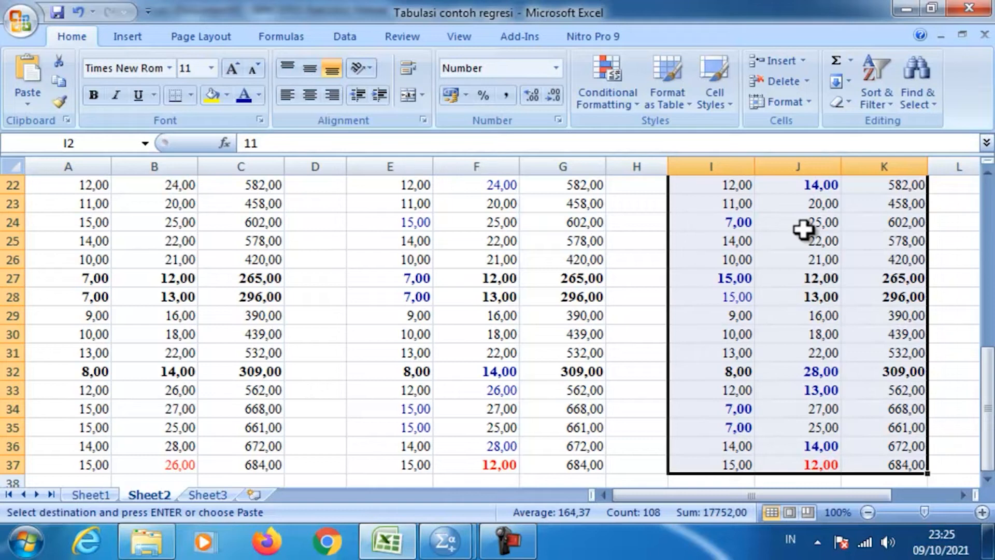
pyautogui.hotkey('ctrl', 'c')
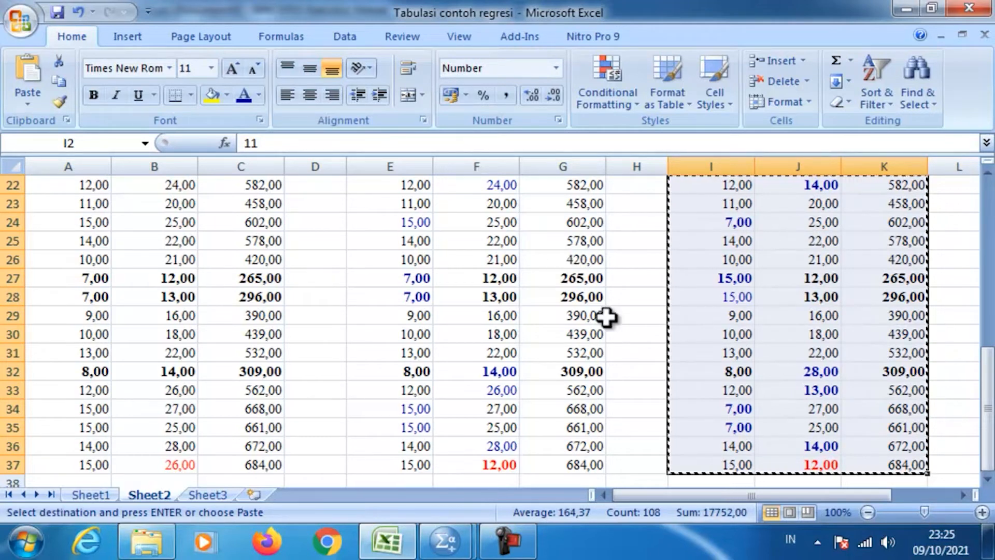
# - Switch to the SPSS Data Editor and paste the copied data over X1, X2 and Y, starting at case 1 of X1
pyautogui.click(445, 542)
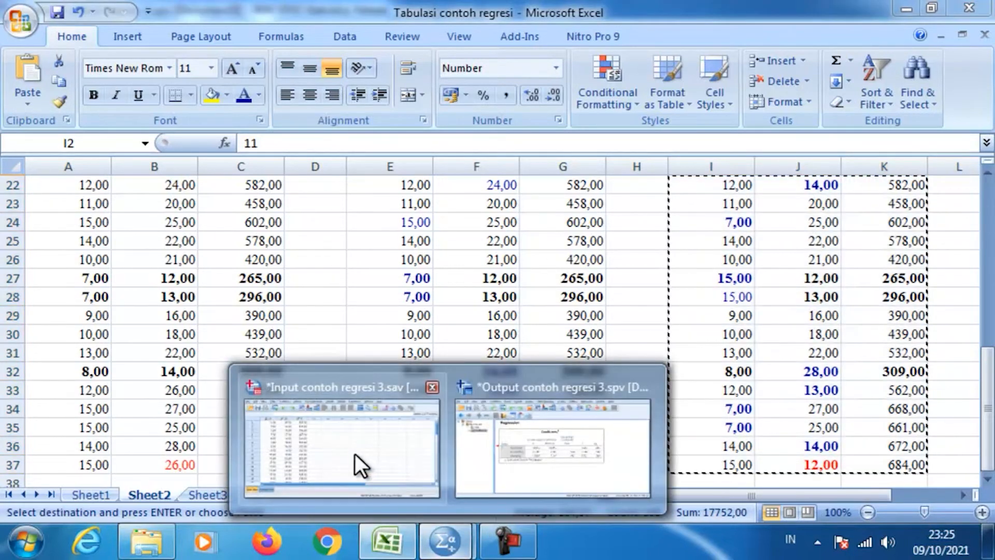
pyautogui.click(362, 465)
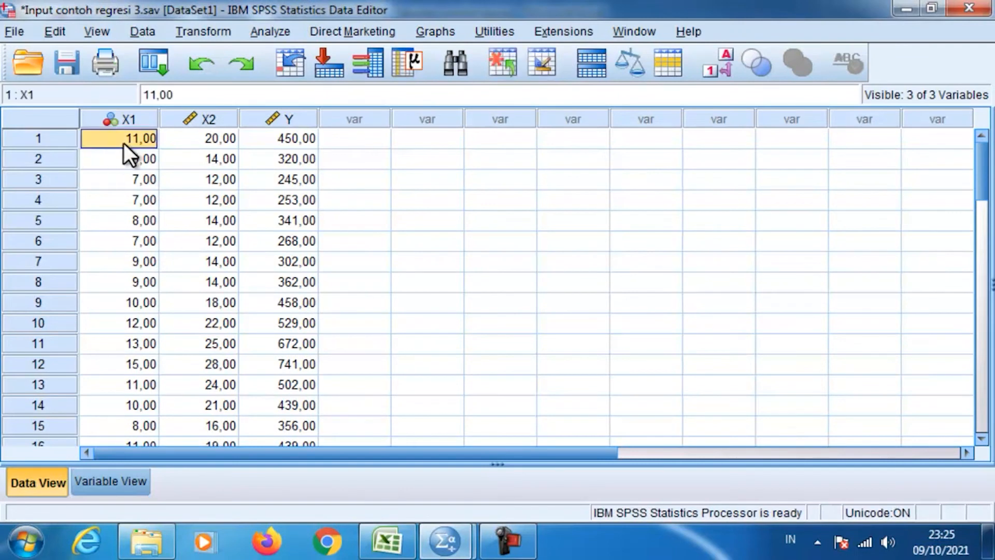
pyautogui.rightClick(124, 143)
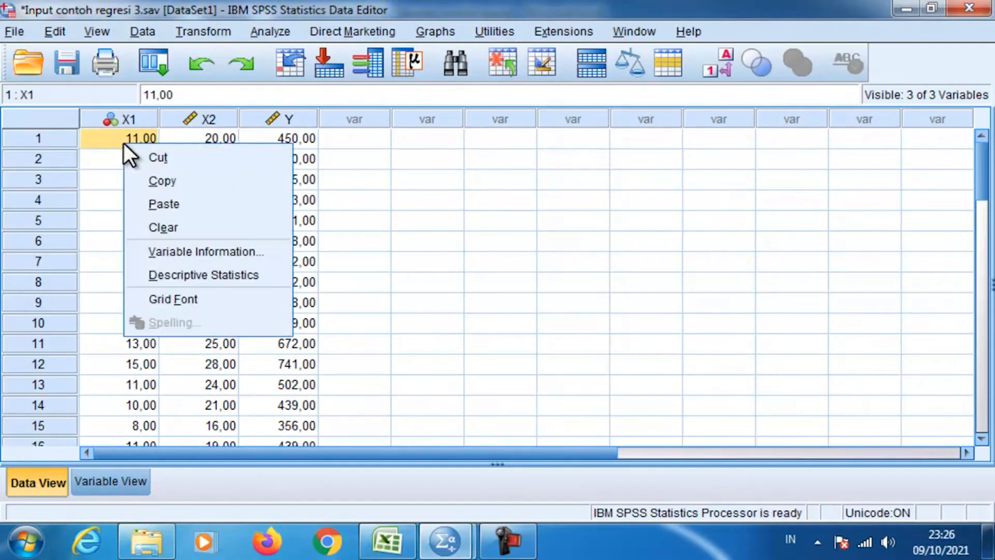
pyautogui.click(185, 204)
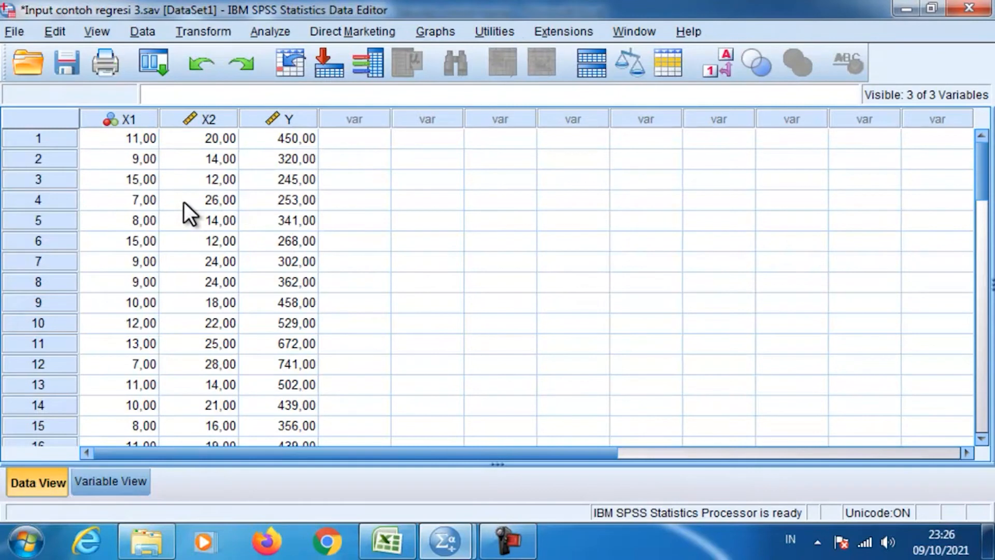
# - Run a Linear Regression with Pendapatan as dependent and E-marketing and Marketing as independents, using the Enter method
pyautogui.click(263, 36)
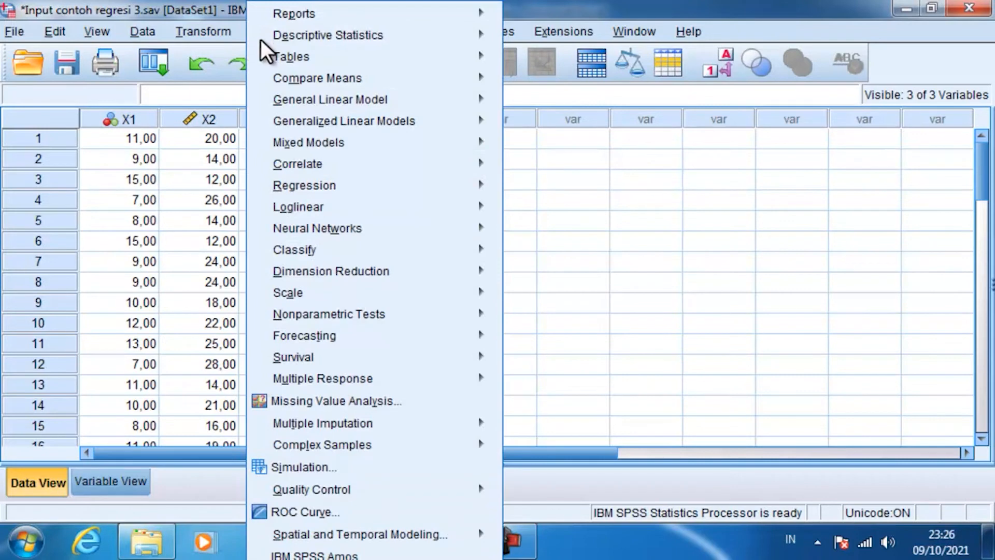
pyautogui.moveTo(324, 189)
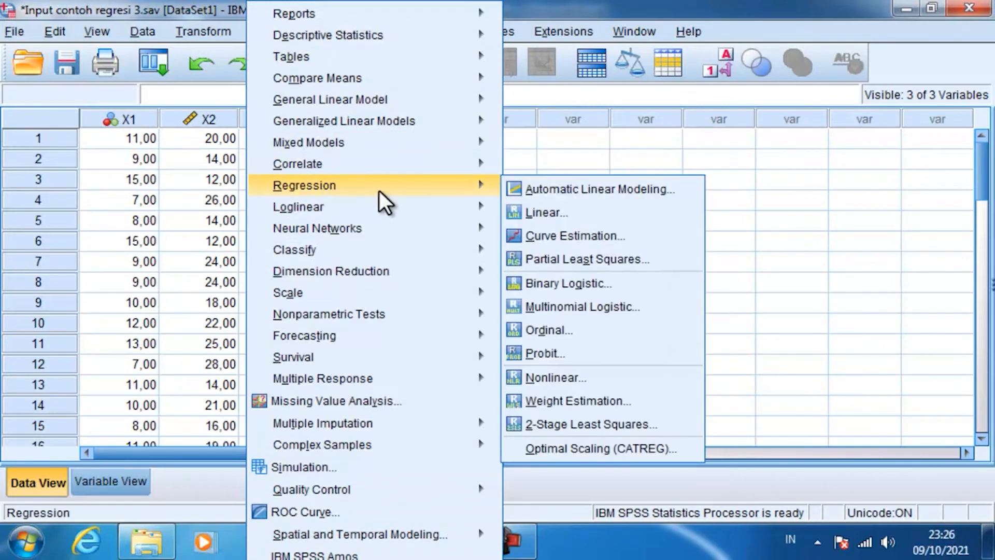
pyautogui.click(534, 214)
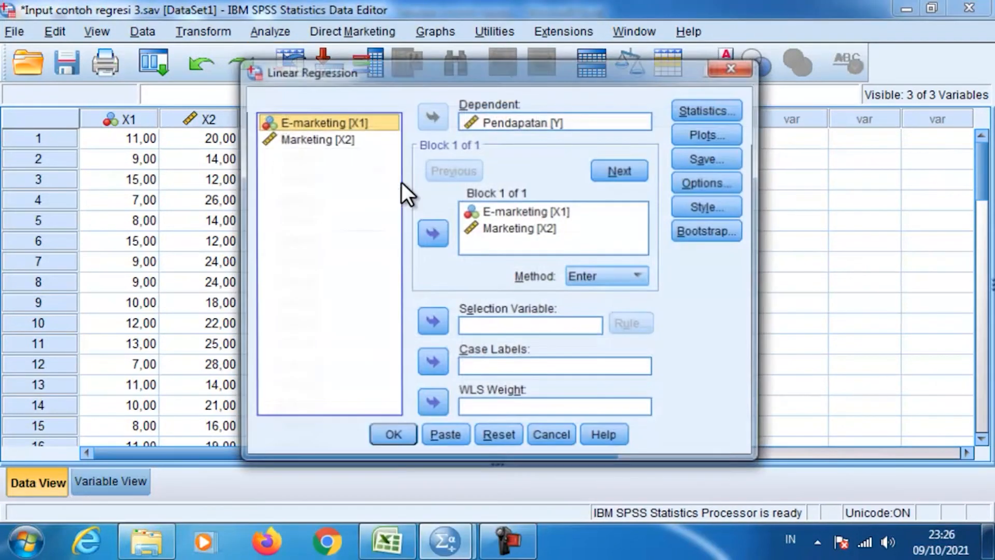
pyautogui.click(402, 441)
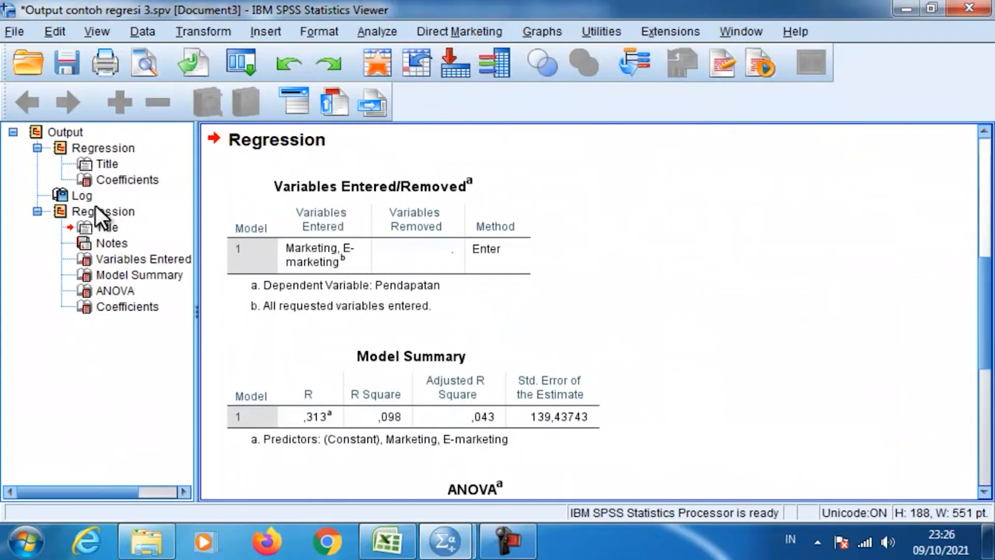
pyautogui.click(61, 192)
pyautogui.keyDown('ctrl'); pyautogui.click(89, 226); pyautogui.keyUp('ctrl')
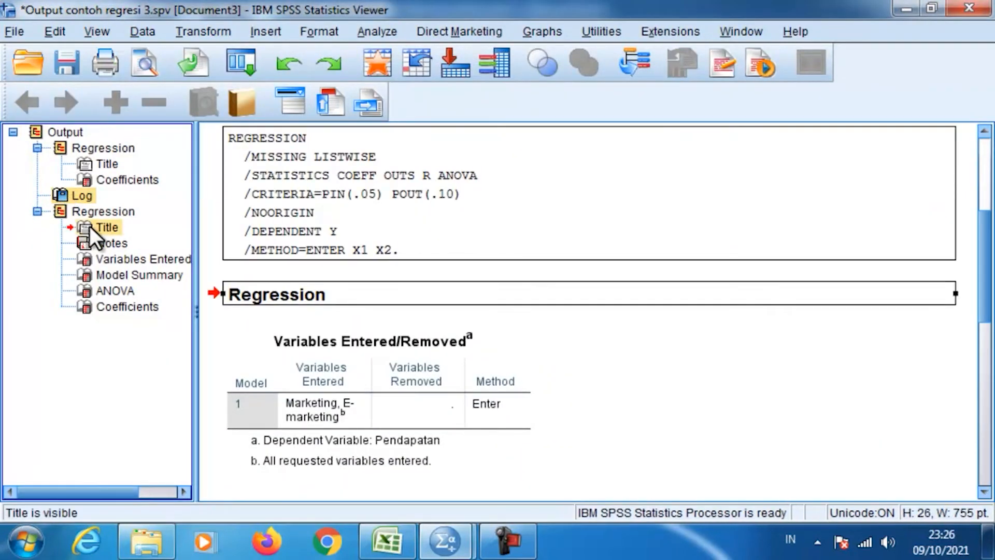
pyautogui.click(46, 254)
# - Delete the Log, Notes, Variables Entered/Removed, Model Summary and ANOVA items of the new regression from the output
pyautogui.click(61, 196)
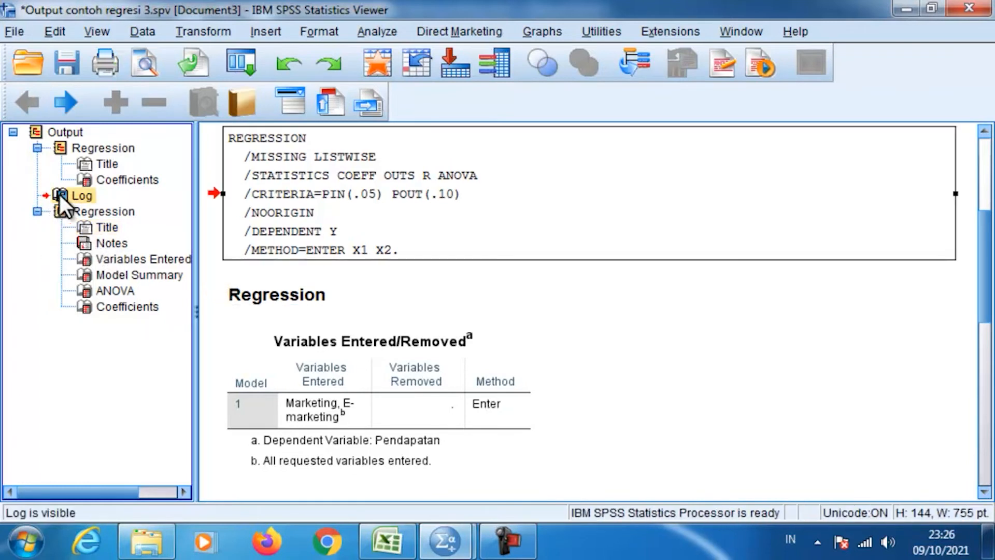
pyautogui.keyDown('ctrl'); pyautogui.click(104, 246); pyautogui.keyUp('ctrl')
pyautogui.keyDown('ctrl'); pyautogui.click(109, 260); pyautogui.keyUp('ctrl')
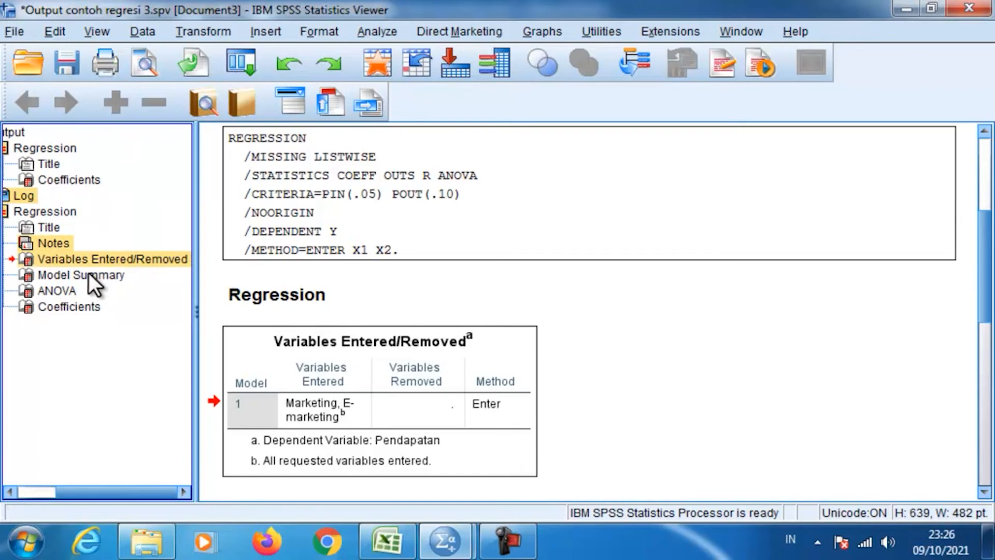
pyautogui.keyDown('ctrl'); pyautogui.click(89, 272); pyautogui.keyUp('ctrl')
pyautogui.keyDown('ctrl'); pyautogui.click(42, 289); pyautogui.keyUp('ctrl')
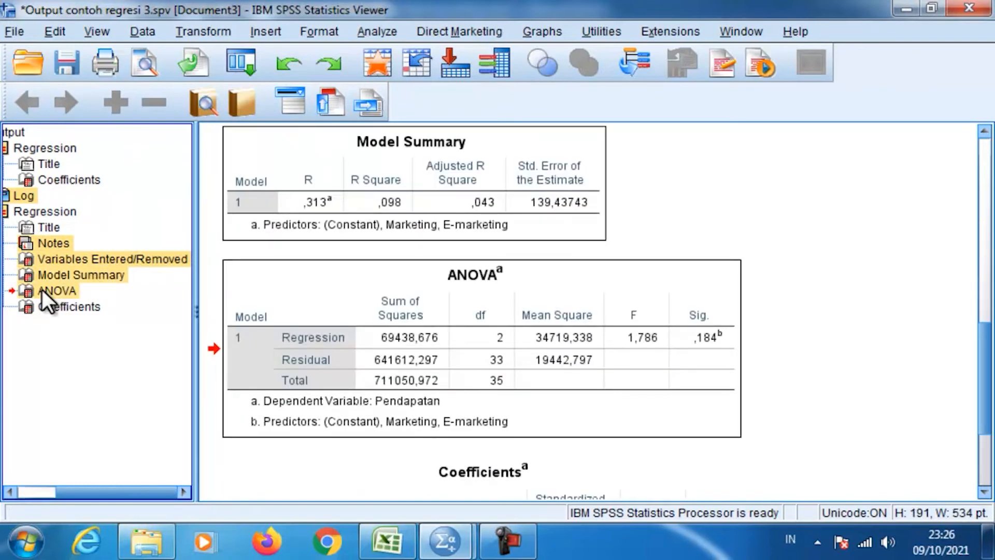
pyautogui.press('Delete')
# - Examine the new regression's Coefficients table, comparing its B, t and Sig. values with those of the first regression
pyautogui.click(480, 337)
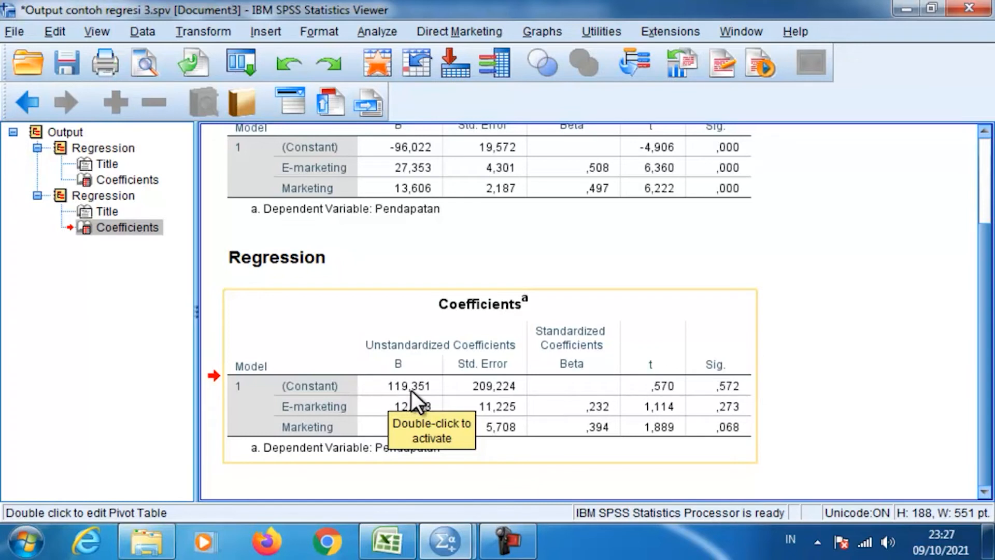
pyautogui.click(630, 401)
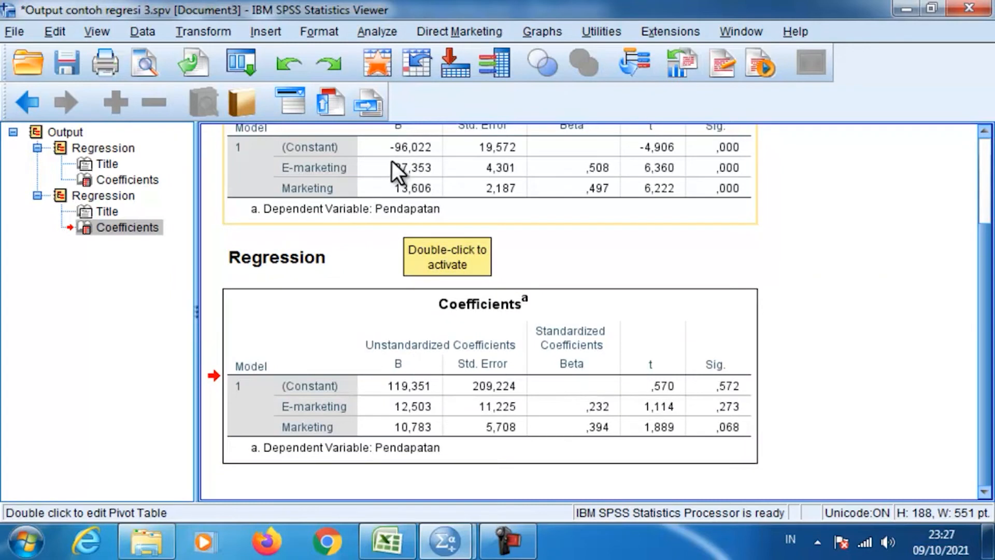
pyautogui.doubleClick(372, 386)
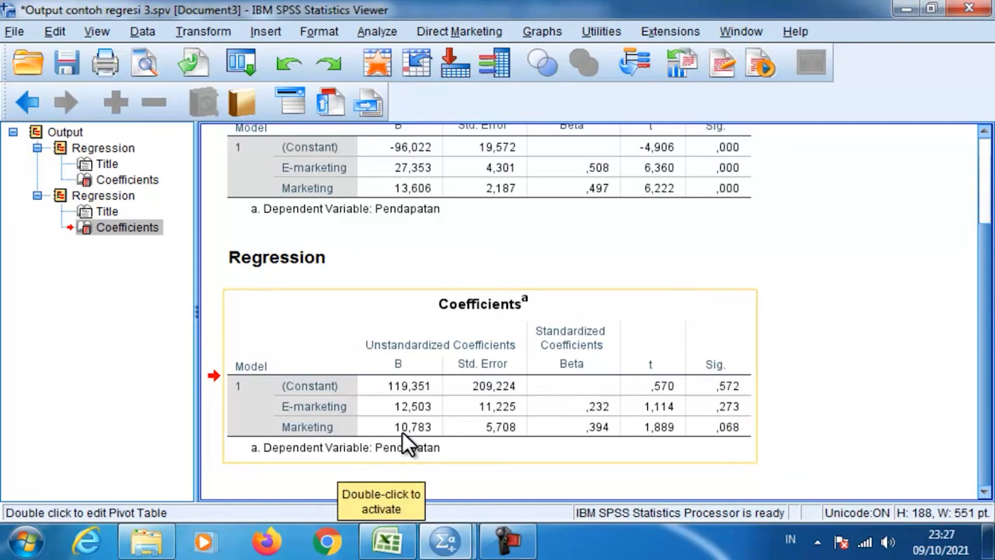
pyautogui.click(420, 443)
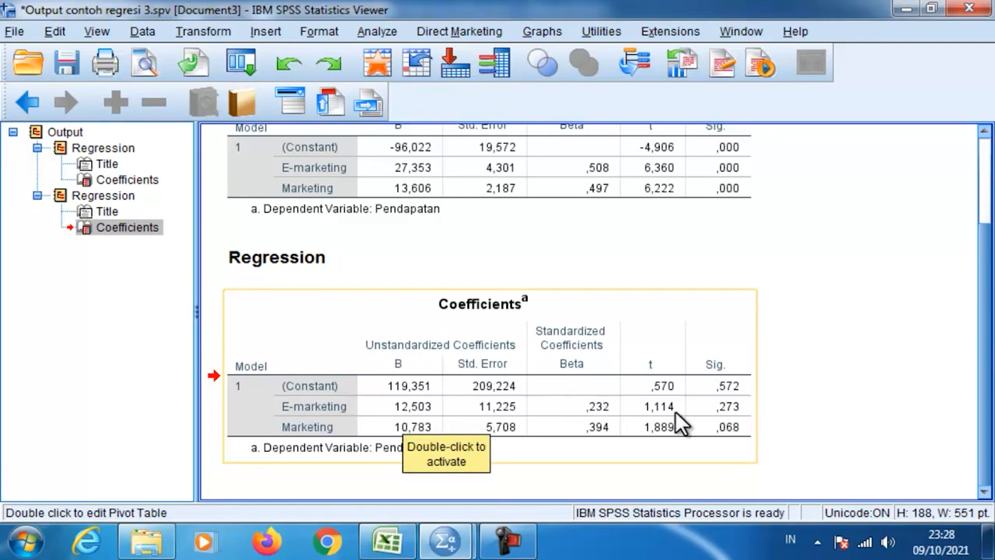
# - Review the first regression's B and Sig. values, dismissing the color scheme prompt, and compare them with the second Coefficients table
pyautogui.click(565, 176)
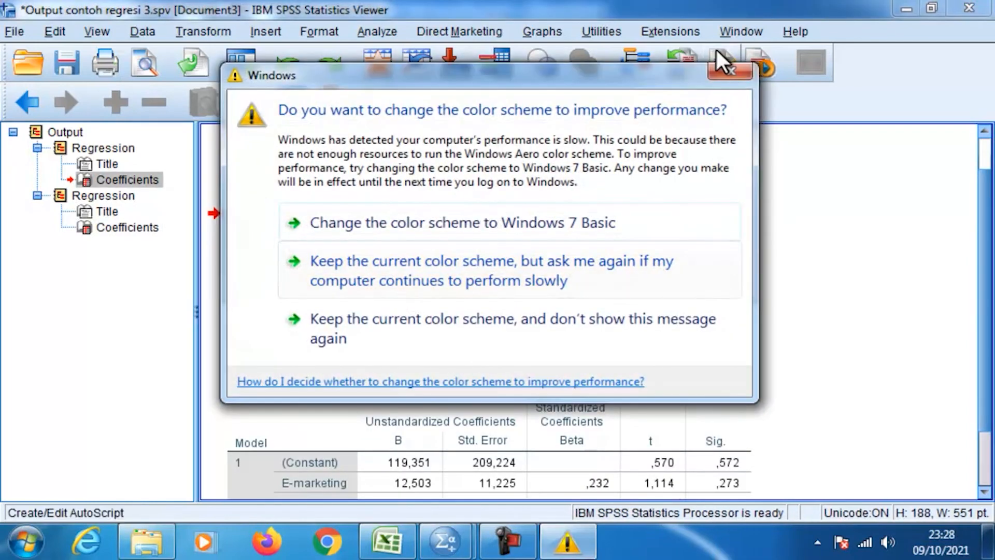
pyautogui.click(721, 74)
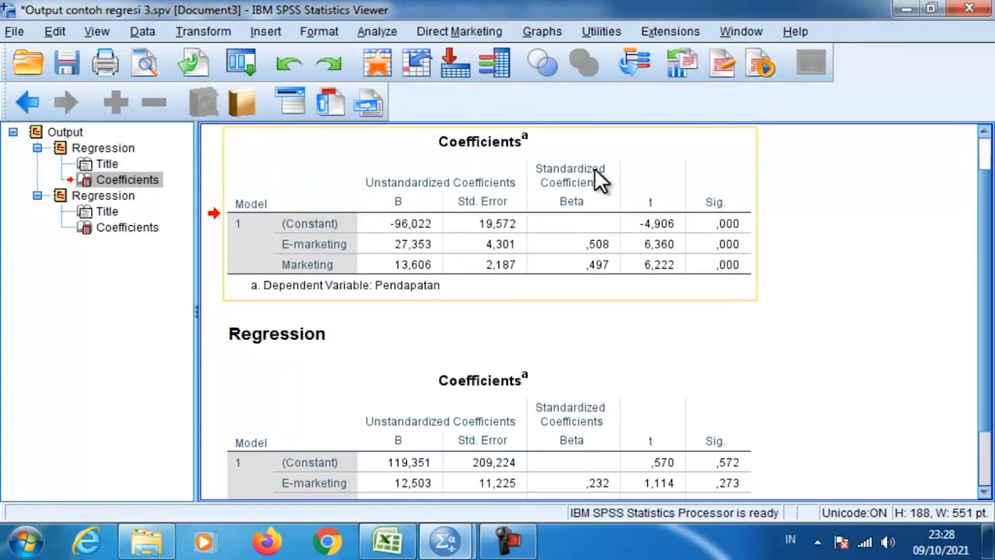
pyautogui.click(519, 266)
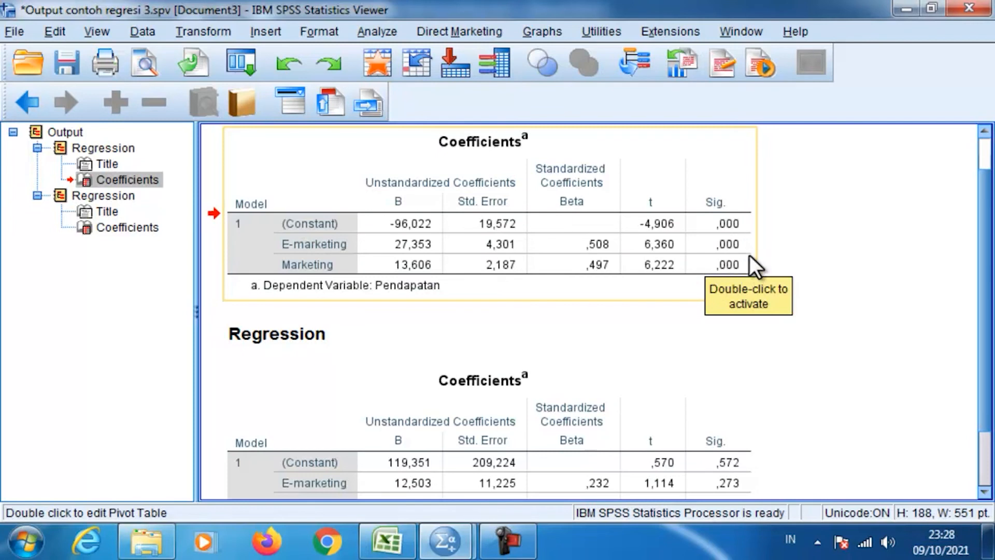
pyautogui.click(408, 230)
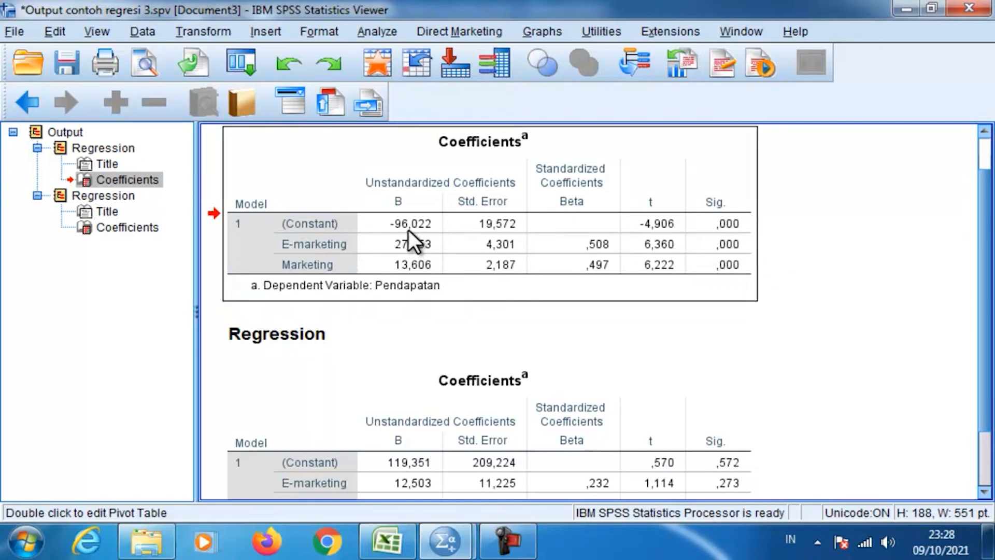
pyautogui.click(416, 272)
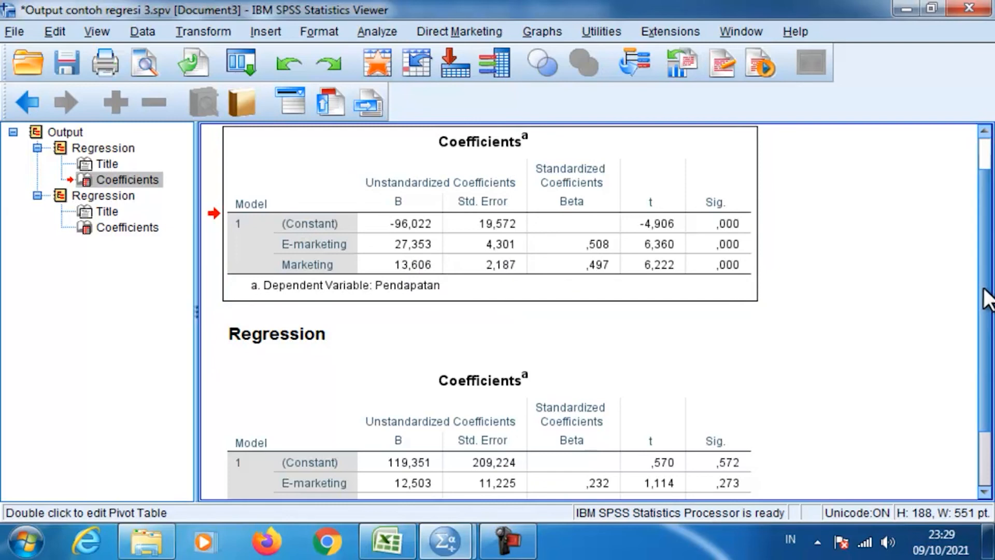
pyautogui.scroll(-3, 981, 300)
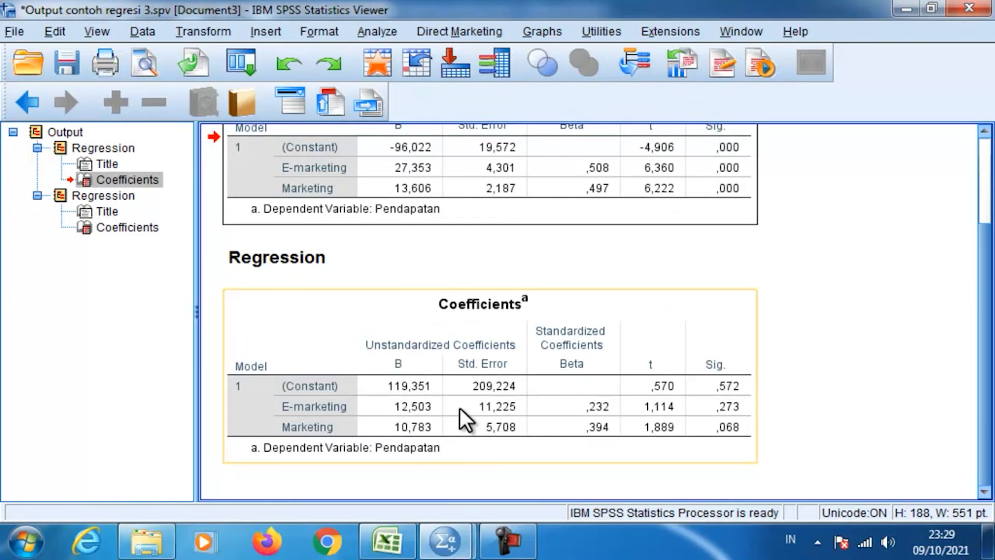
pyautogui.click(732, 425)
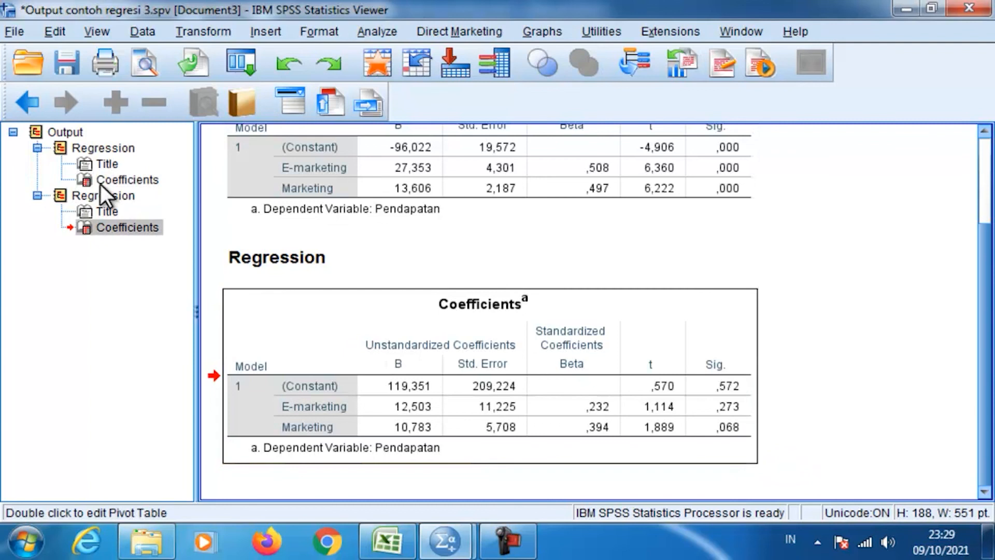